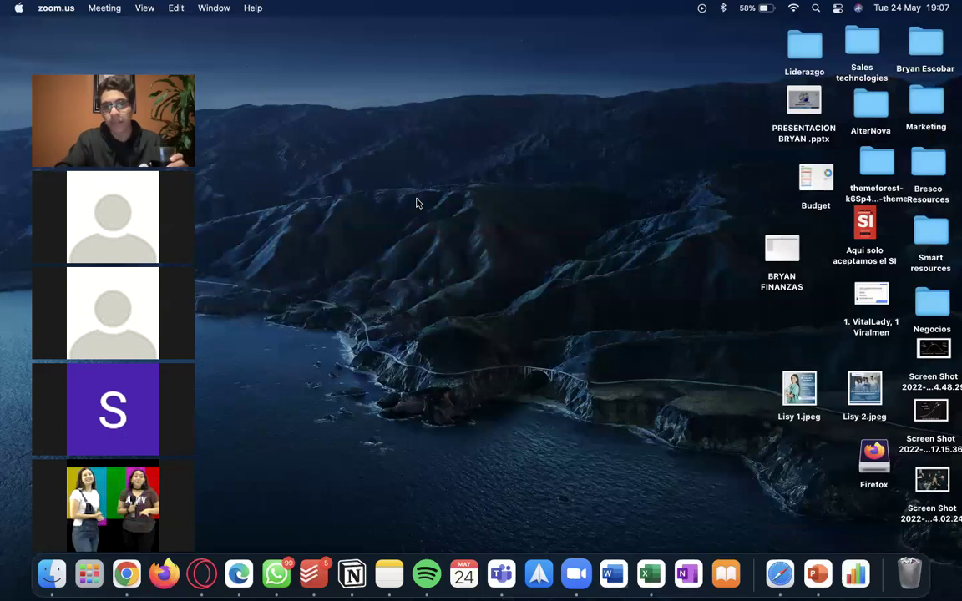
Bring the full-screen Safari window with the vtiger Productos HN stock list to the front.
key("ctrl+Right")
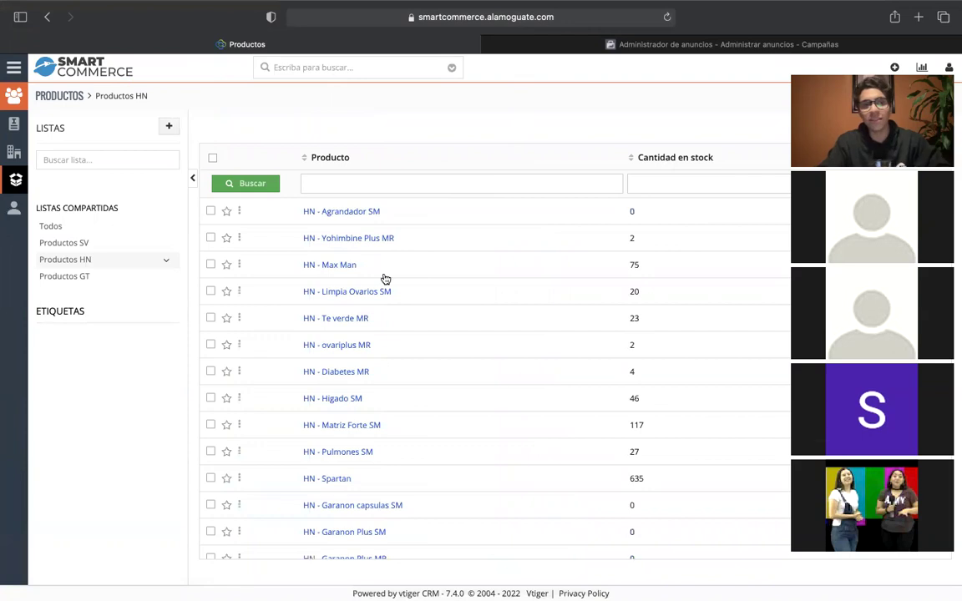
left_click(110, 251)
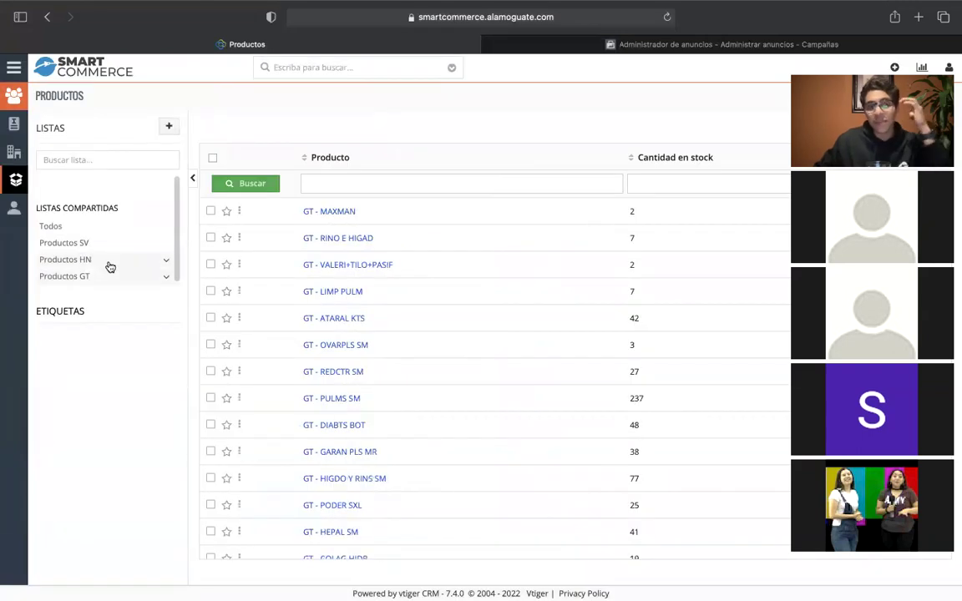
left_click(105, 261)
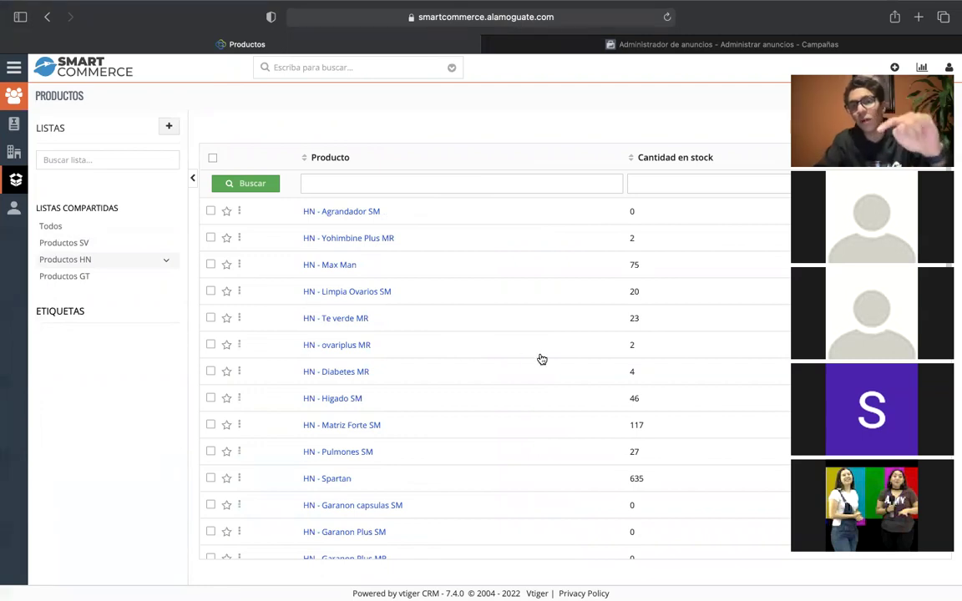
scroll(541, 359, "up", 1)
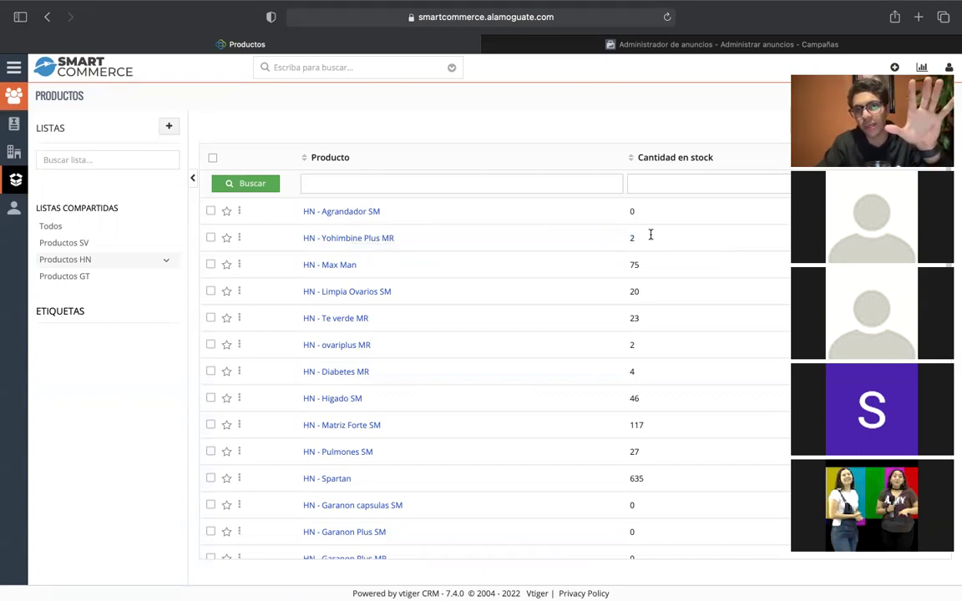
left_click_drag(651, 237, 626, 238)
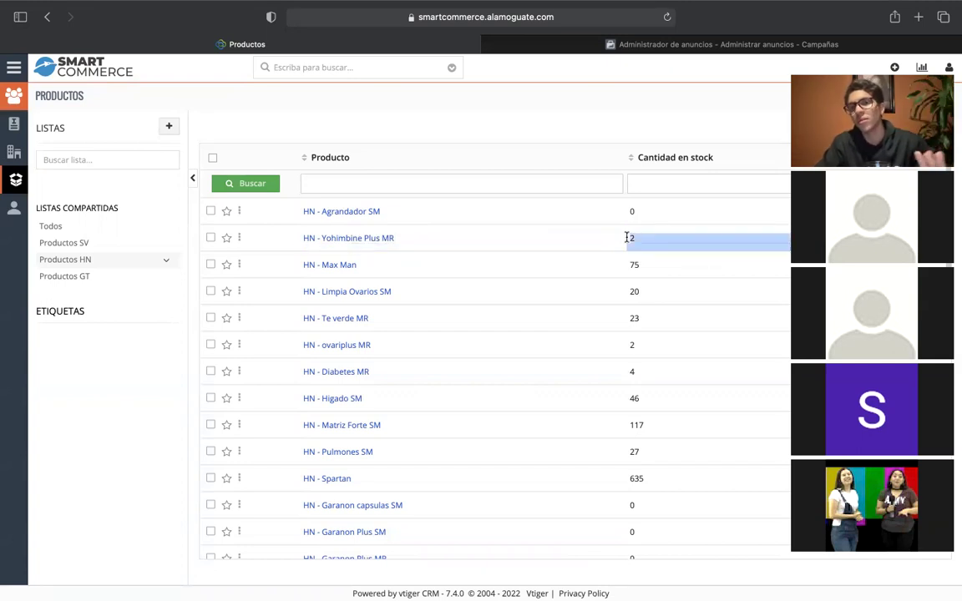
left_click(628, 241)
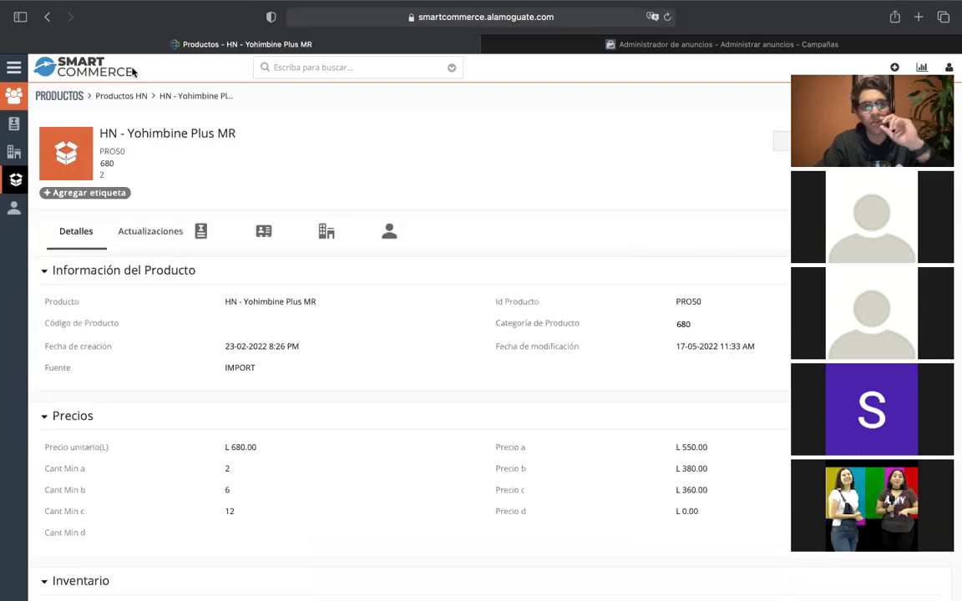
left_click(47, 16)
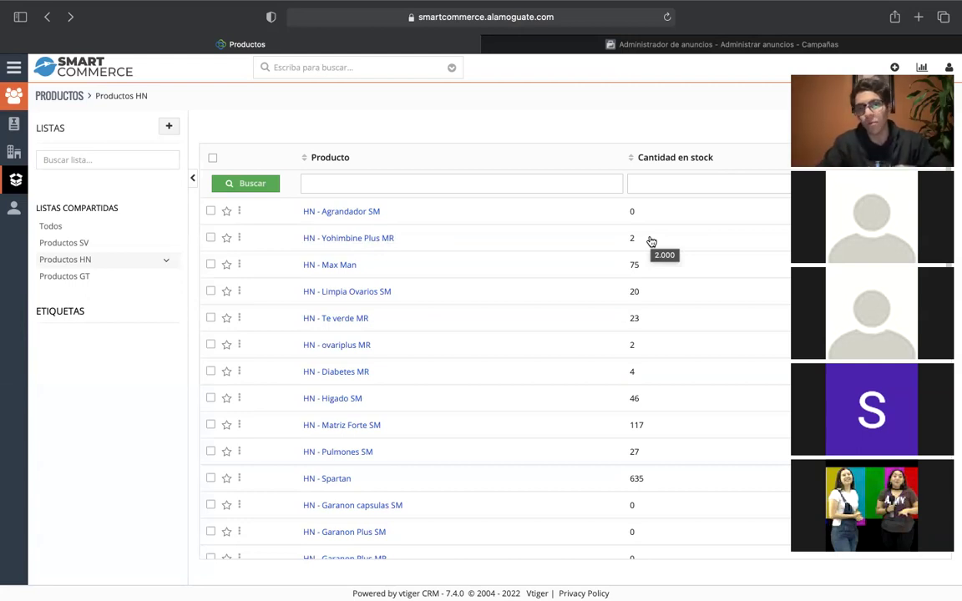
Scan the Productos HN list, compare it with Productos SV, then go to the Envíos list.
scroll(652, 241, "down", 15)
scroll(651, 241, "up", 15)
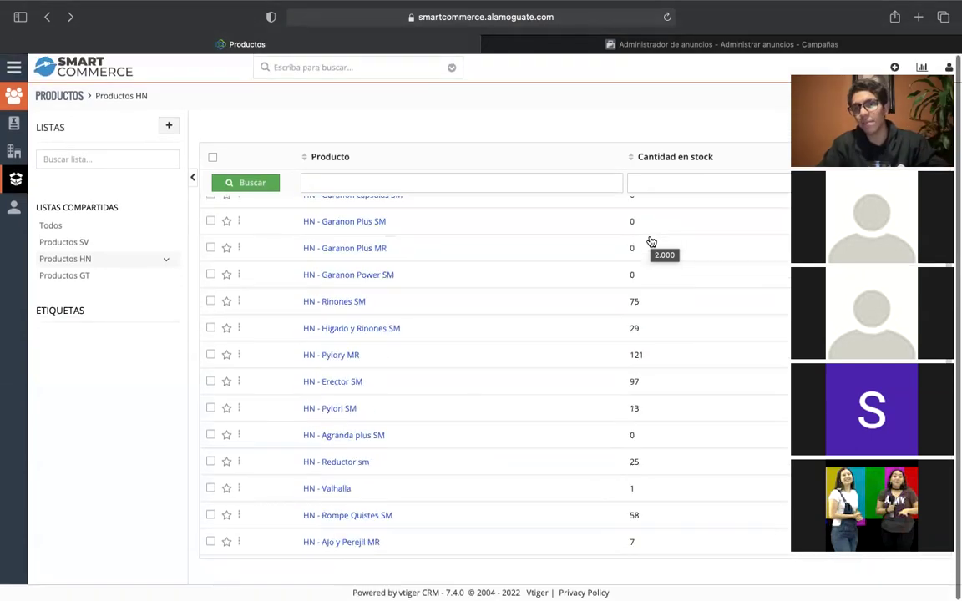
left_click(102, 246)
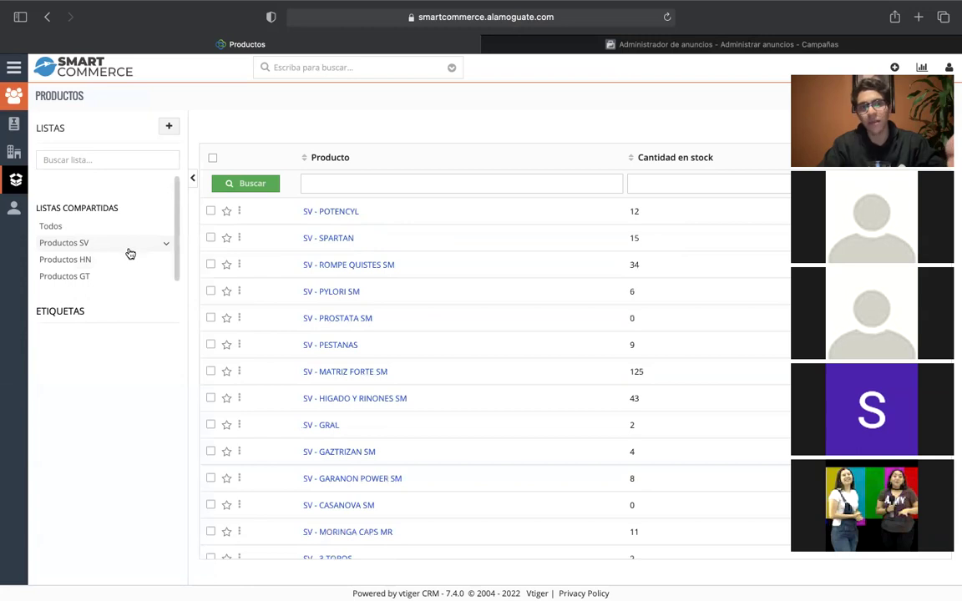
left_click(102, 265)
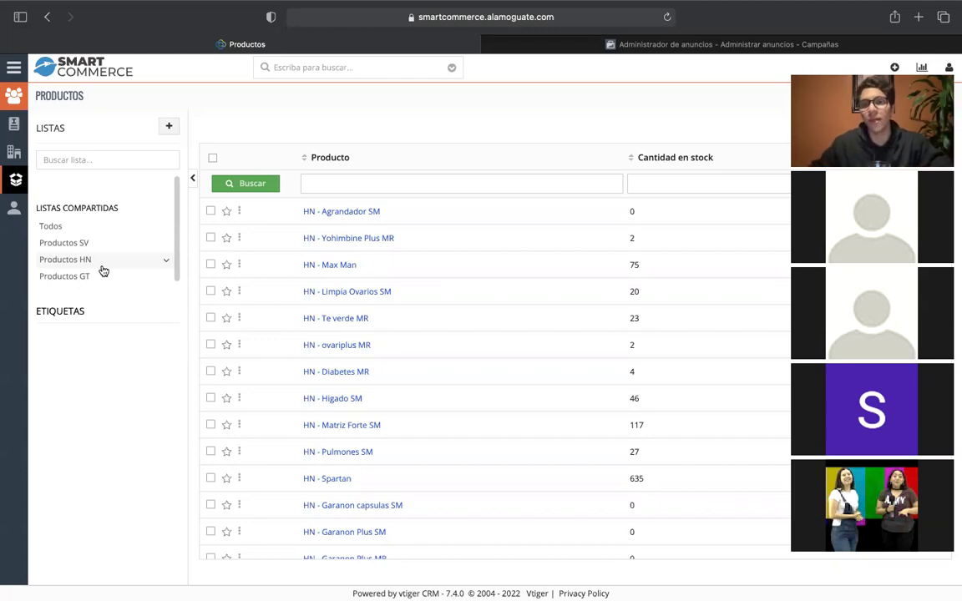
left_click(14, 123)
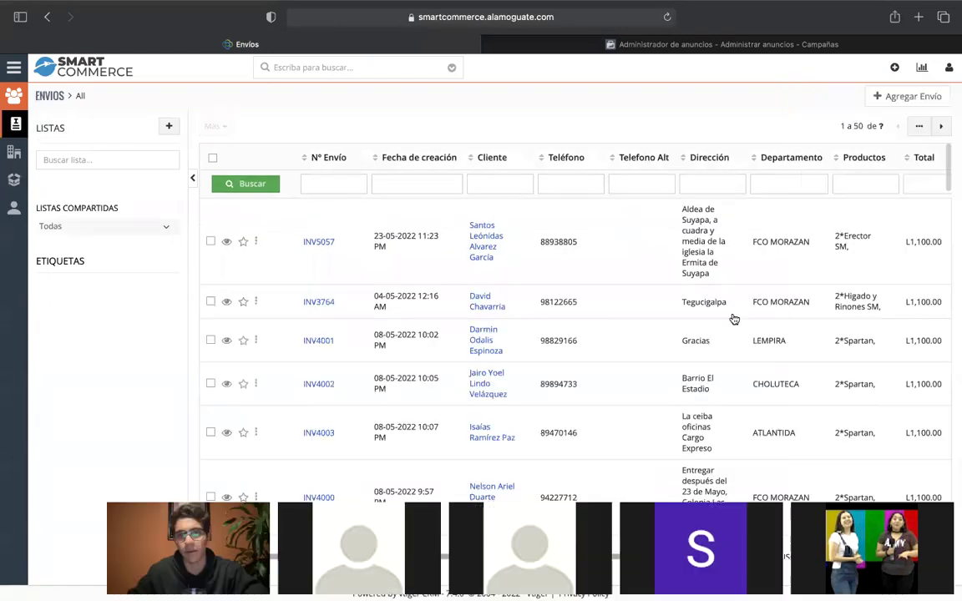
Start a new Envío and type 'c' in Cliente to list matching existing clients.
left_click(910, 100)
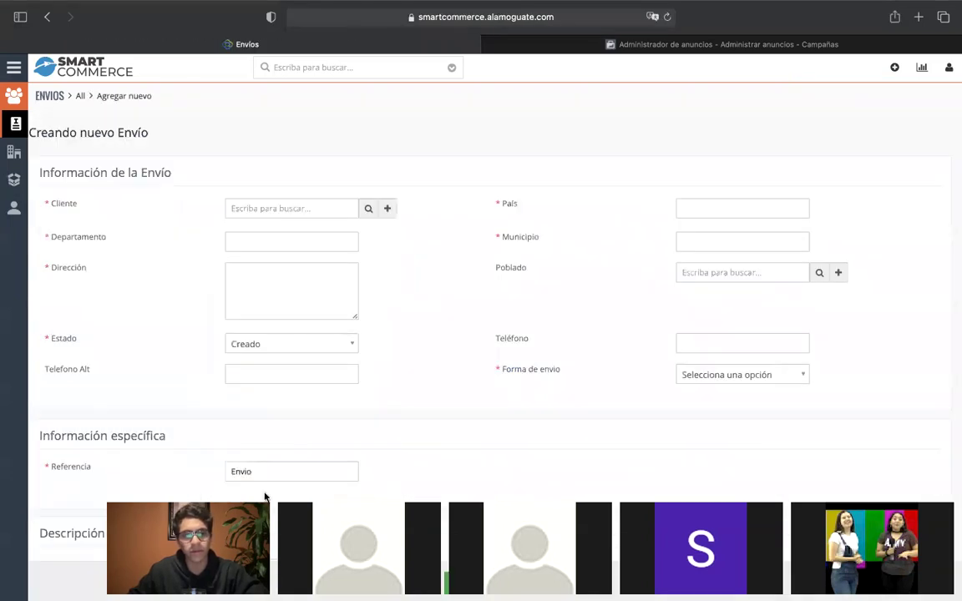
left_click(335, 214)
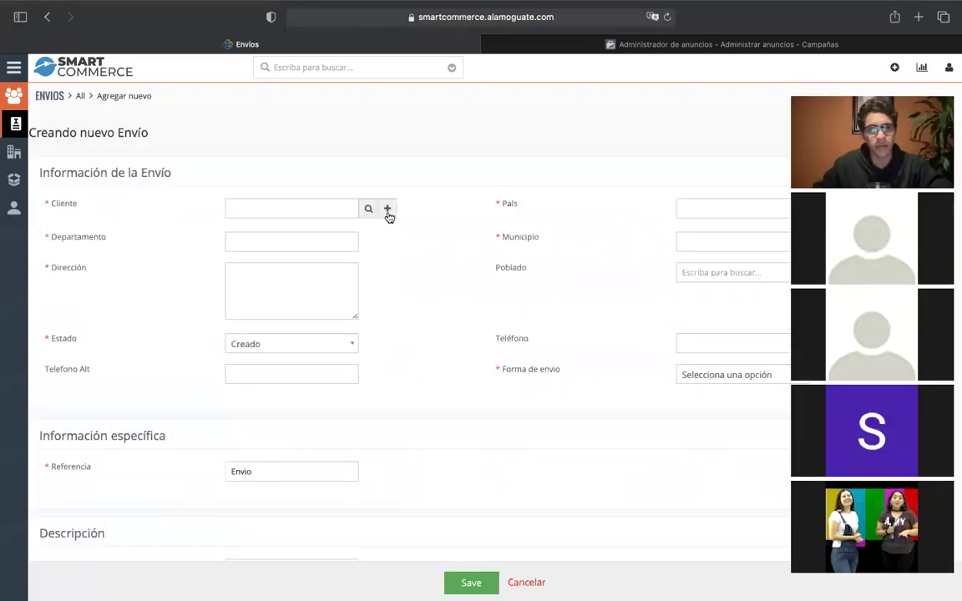
type("c")
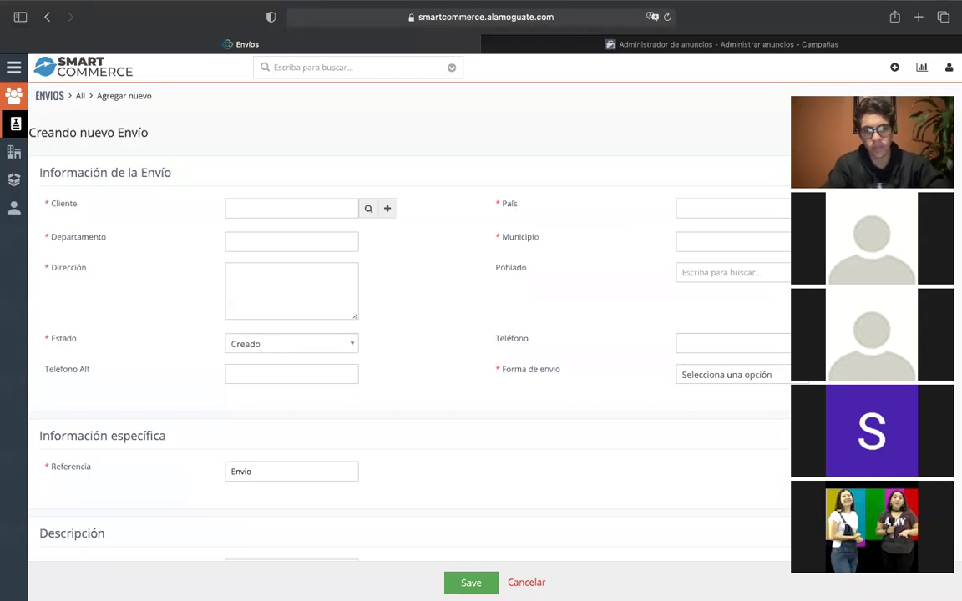
Open a new-client form from the Envío and enter the client's name and phone number.
left_click(392, 209)
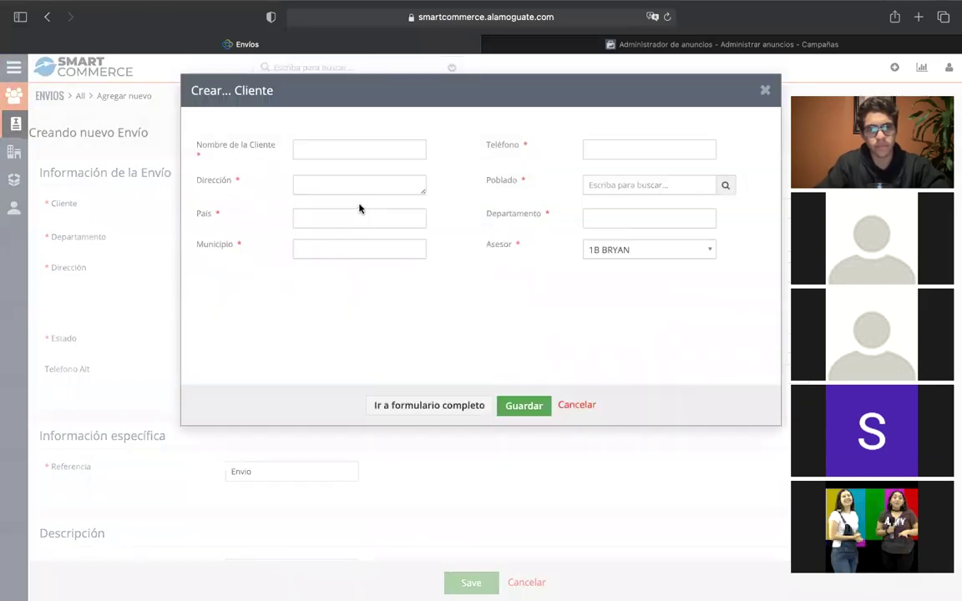
left_click(335, 151)
type("Jesus")
key("Tab")
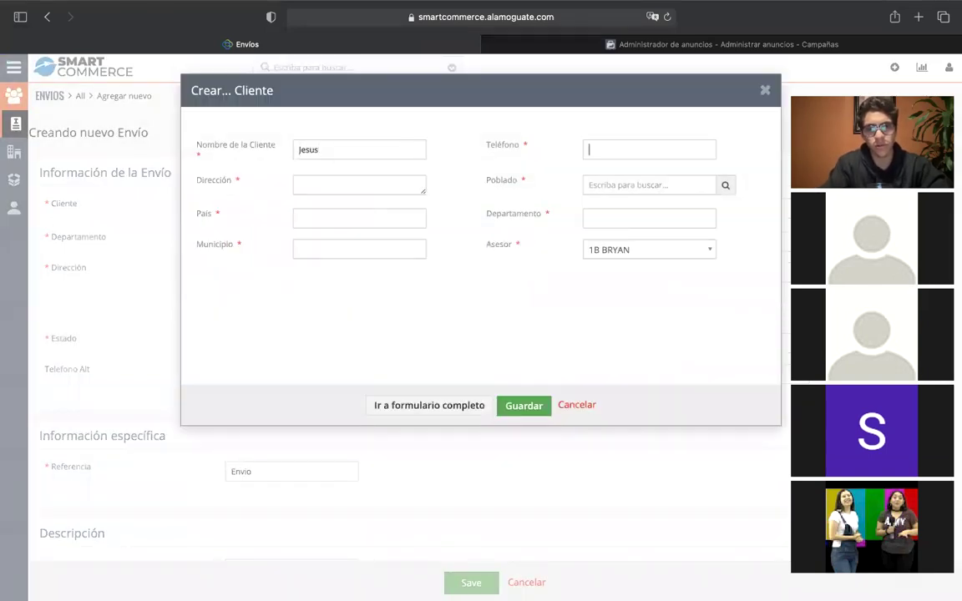
type("47681726")
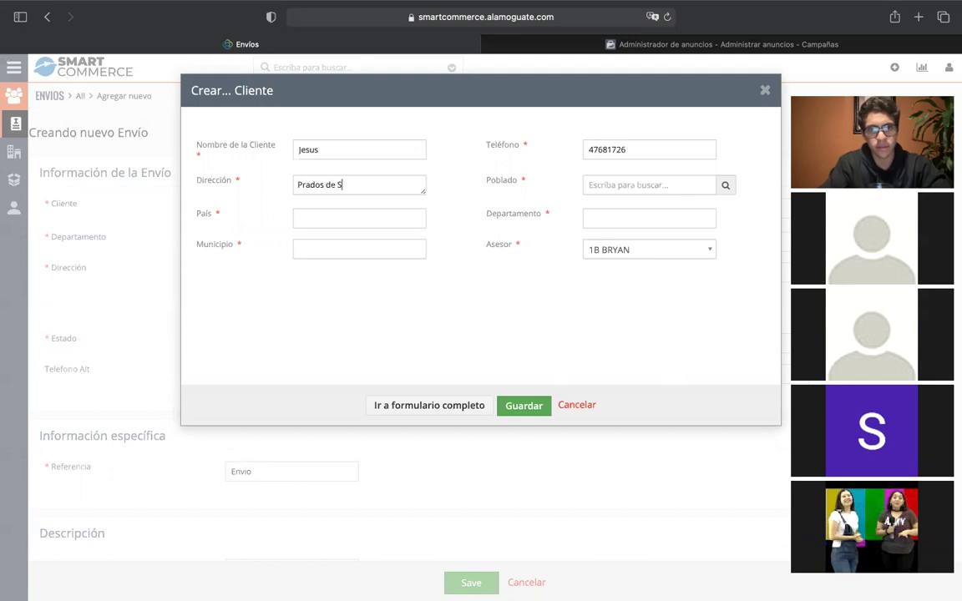
Enter the client's address, clear the typed Poblado 'Guatemala', and open the Poblados lookup.
type("stobal")
key("Tab")
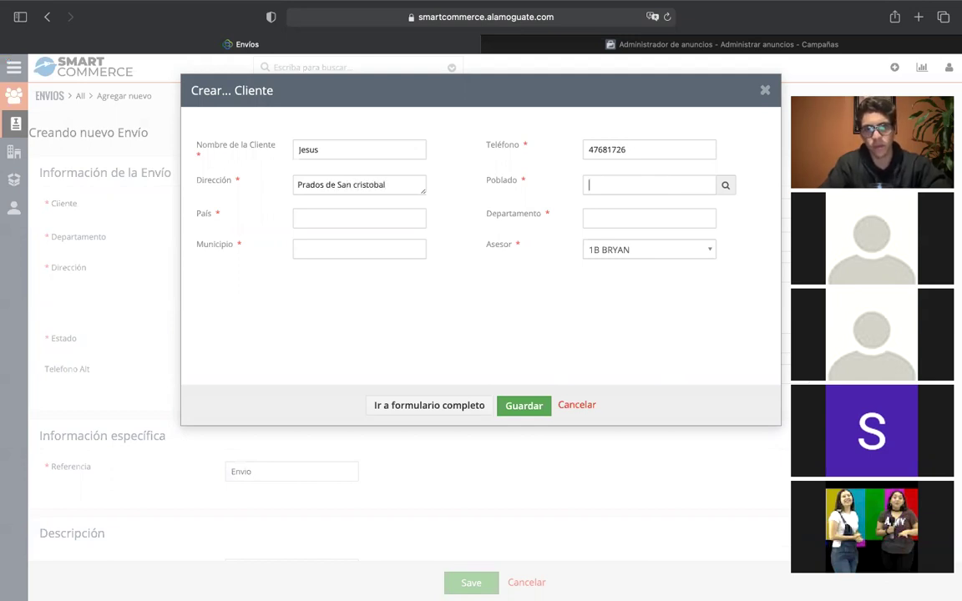
type("Guate")
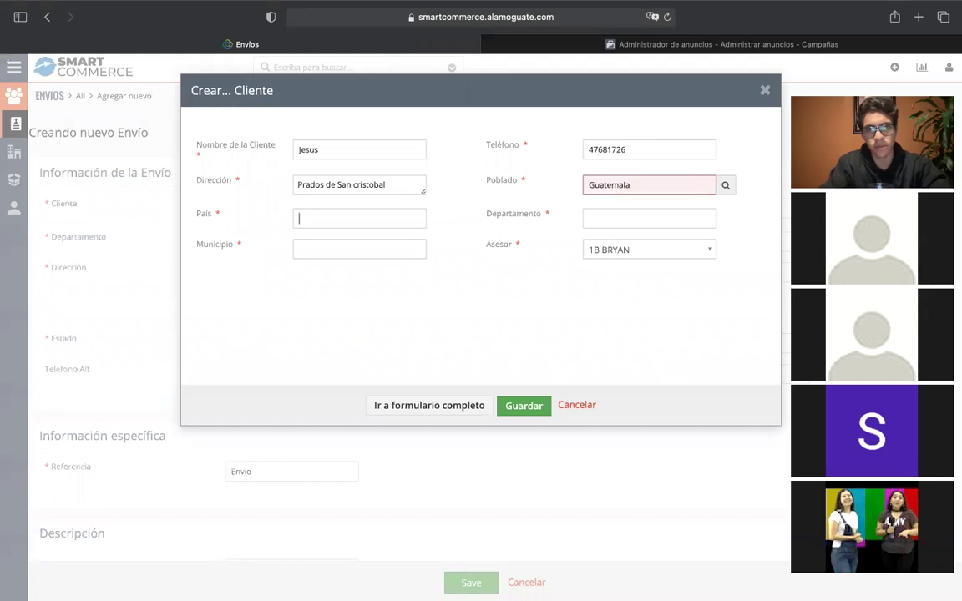
type("mala")
double_click(680, 182)
key("BackSpace")
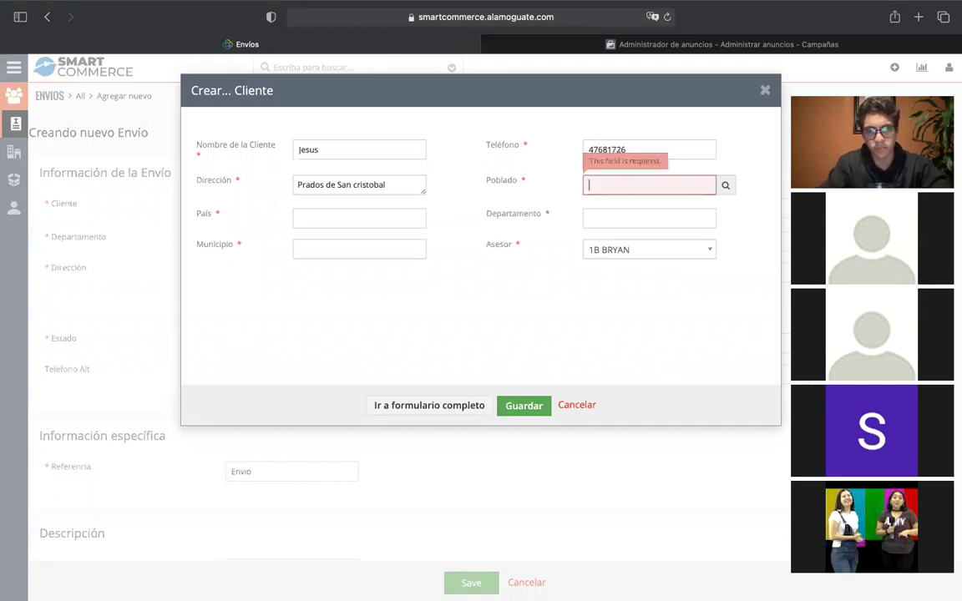
left_click(728, 186)
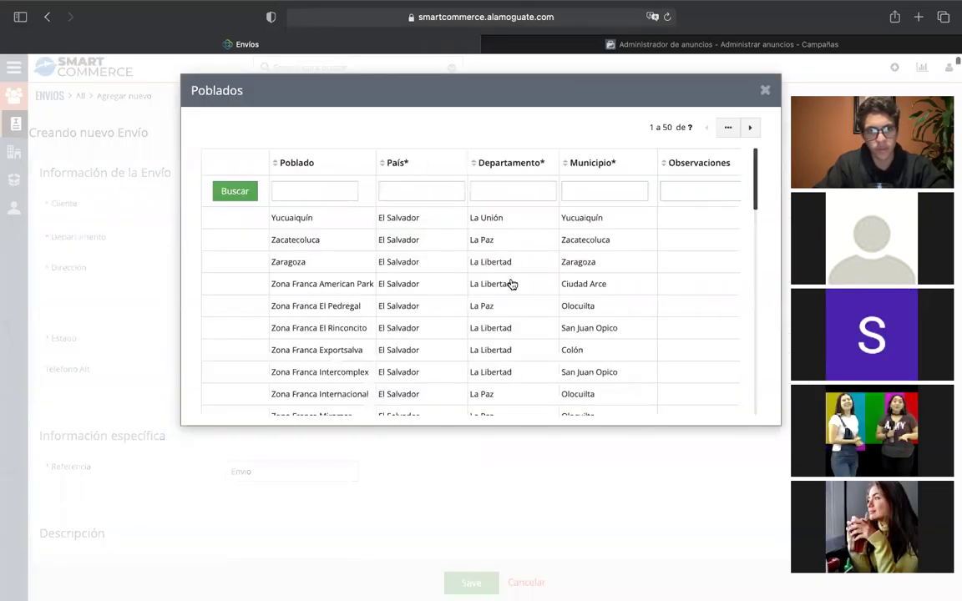
Filter the Poblados lookup by 'zona 8', then close it while keeping the client form.
scroll(511, 276, "down", 5)
scroll(508, 264, "up", 5)
left_click(326, 191)
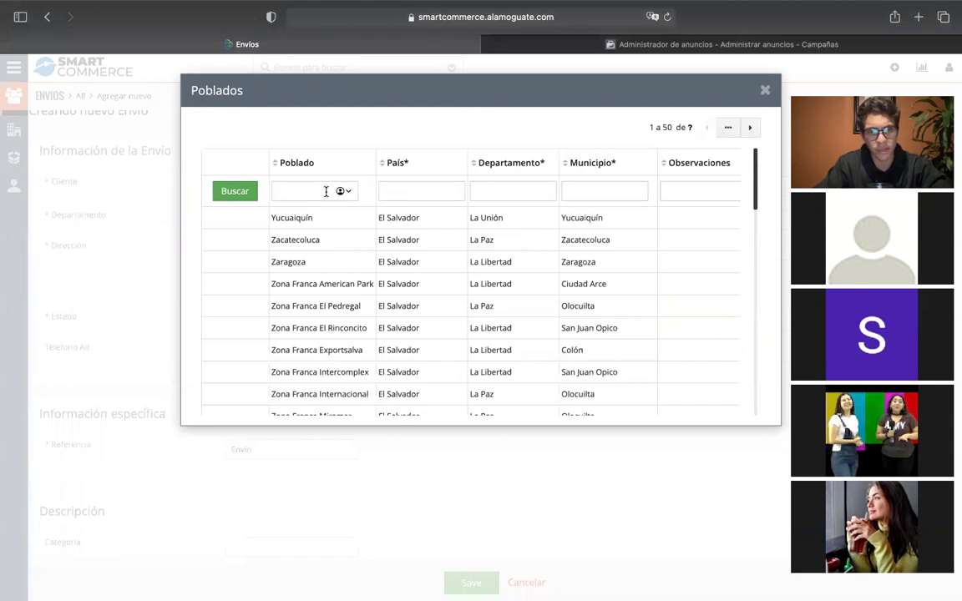
type("zona 8")
key("Return")
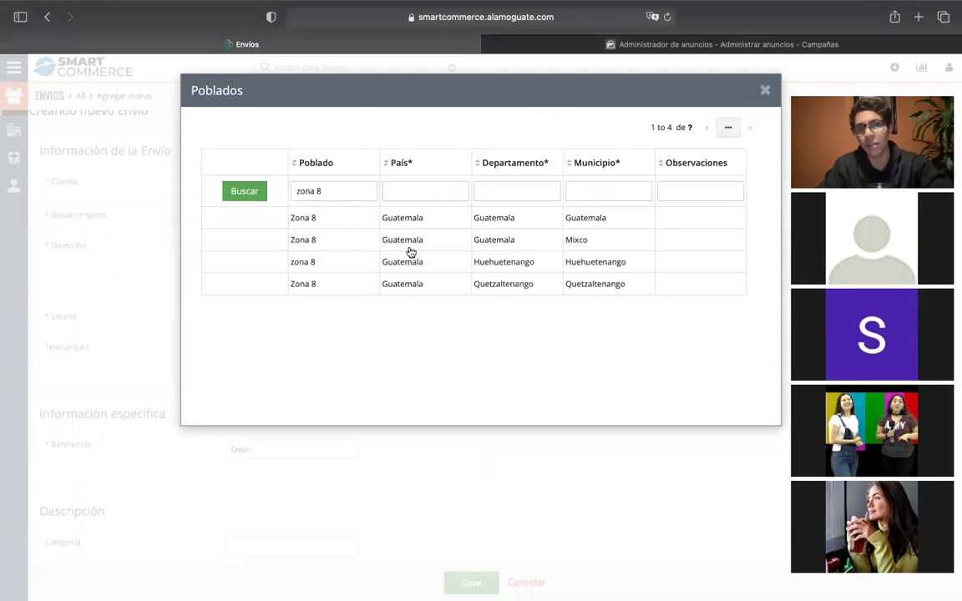
left_click(764, 90)
left_click(649, 126)
Reopen the Poblados lookup, filter by 'zona 8' and pick Zona 8 in Mixco, Guatemala.
left_click(621, 181)
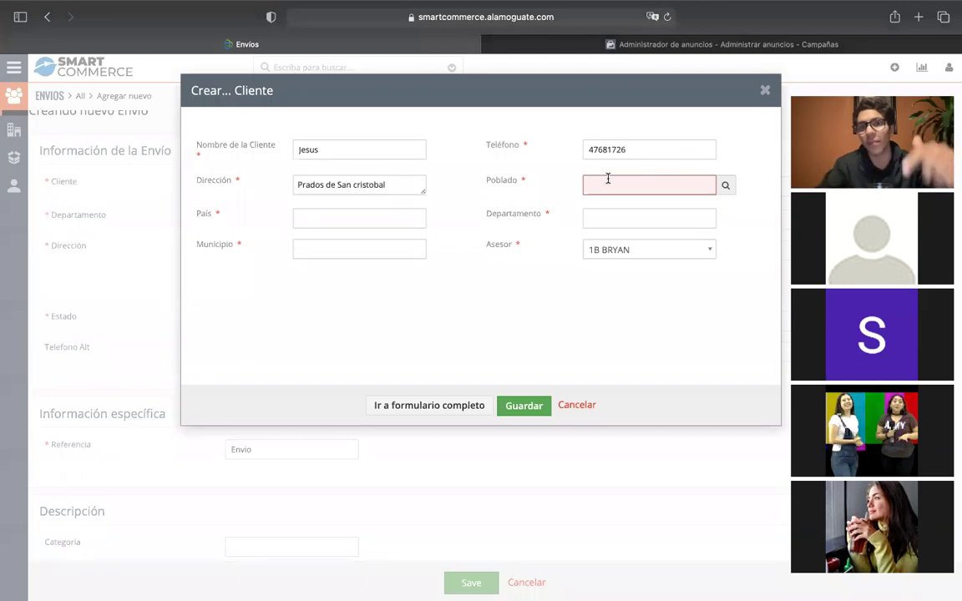
left_click(724, 184)
left_click(331, 192)
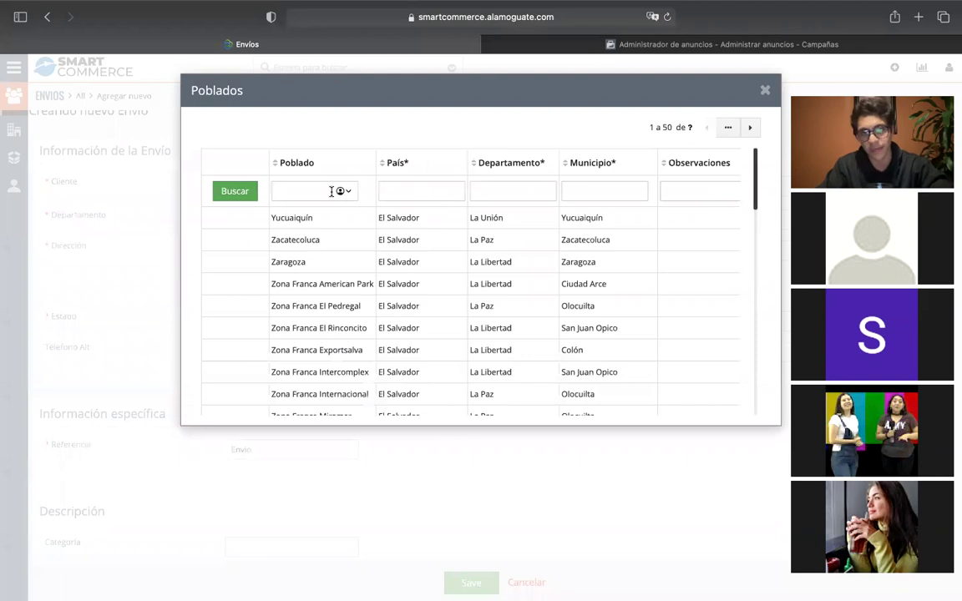
type("zona 8")
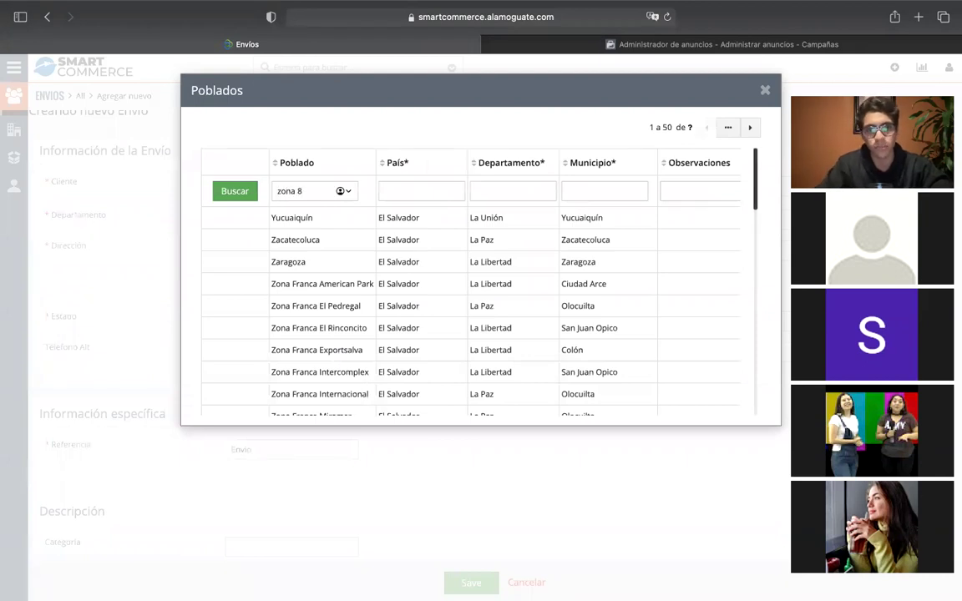
key("Return")
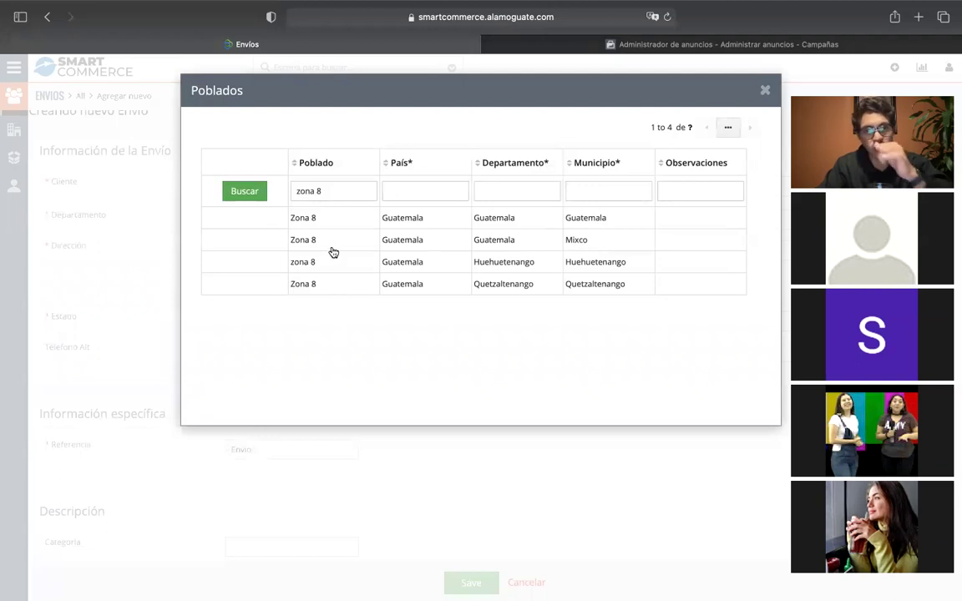
left_click(547, 239)
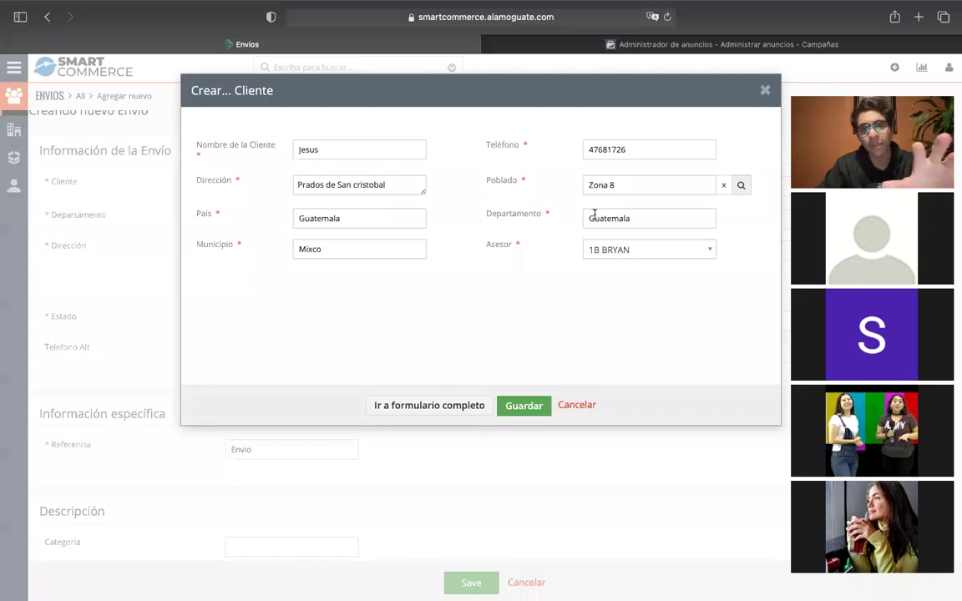
Keep the current advisor and try saving the client, which is rejected as a duplicate.
left_click(593, 249)
left_click(546, 225)
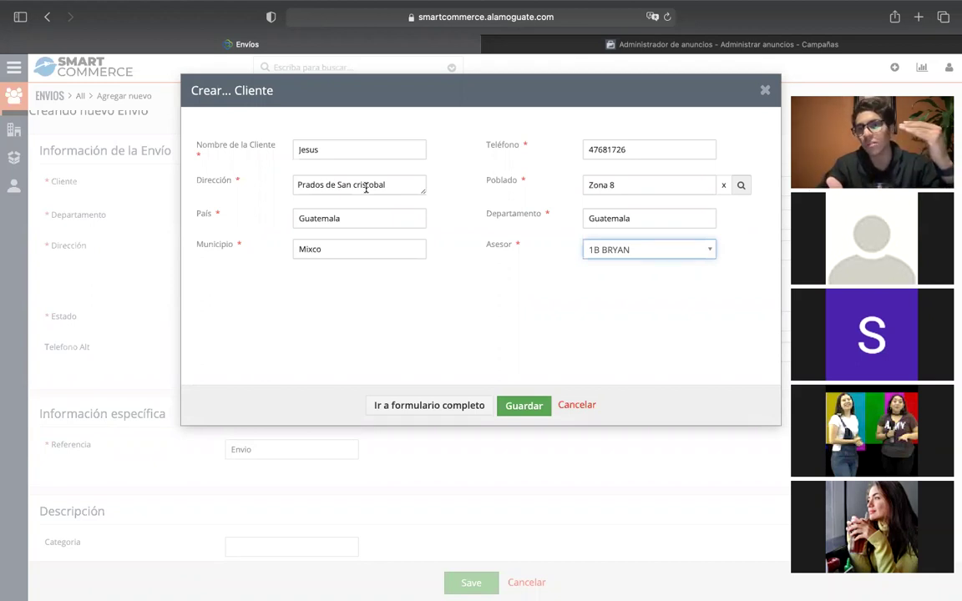
left_click(523, 408)
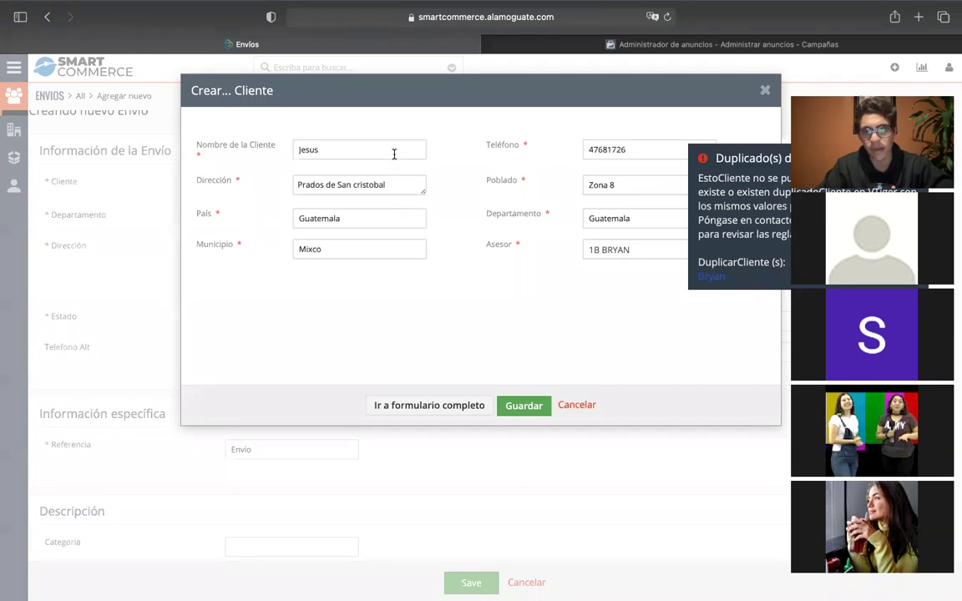
Discard the Crear Cliente dialog, confirming that unsaved changes will be lost.
left_click(766, 91)
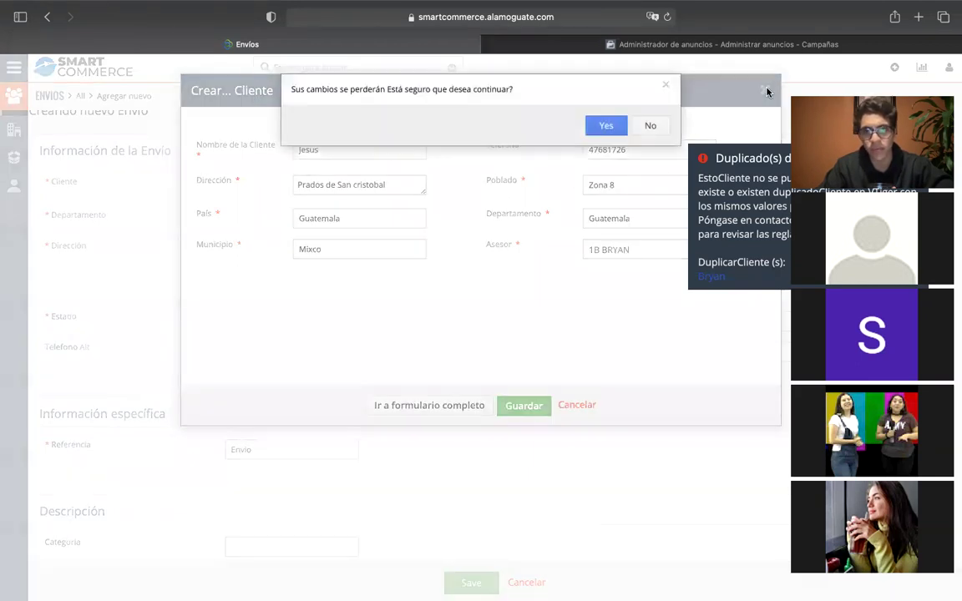
left_click(603, 124)
scroll(418, 282, "down", 5)
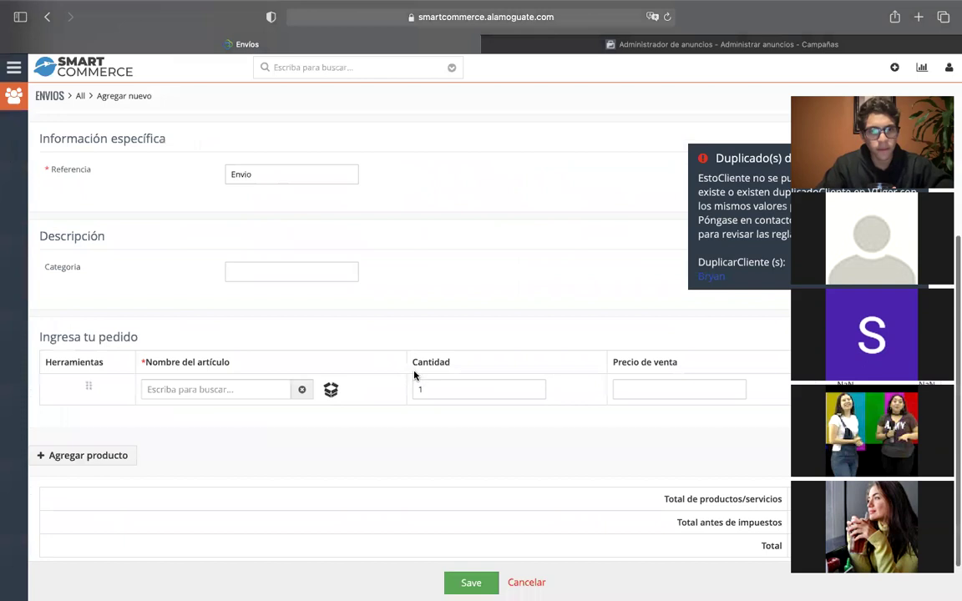
Clear the previous client from the Envío, start a new client with its name, and quit WhatsApp.
scroll(719, 256, "up", 5)
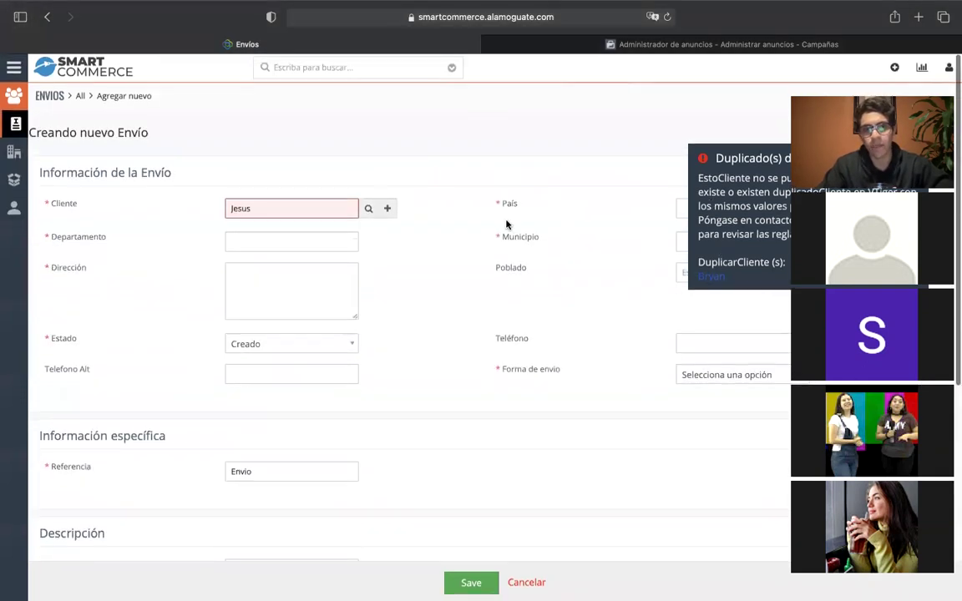
double_click(333, 209)
key("BackSpace")
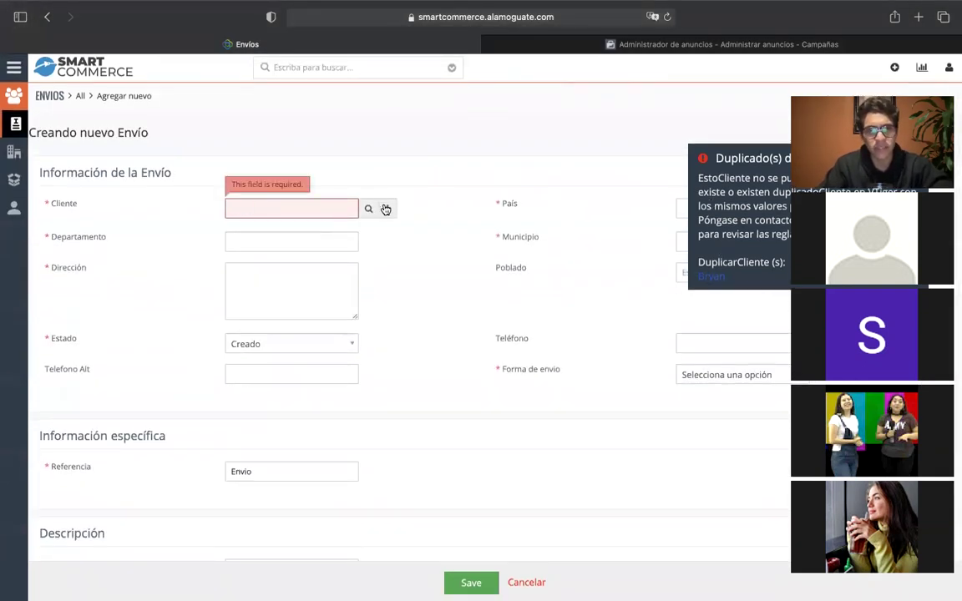
left_click(386, 208)
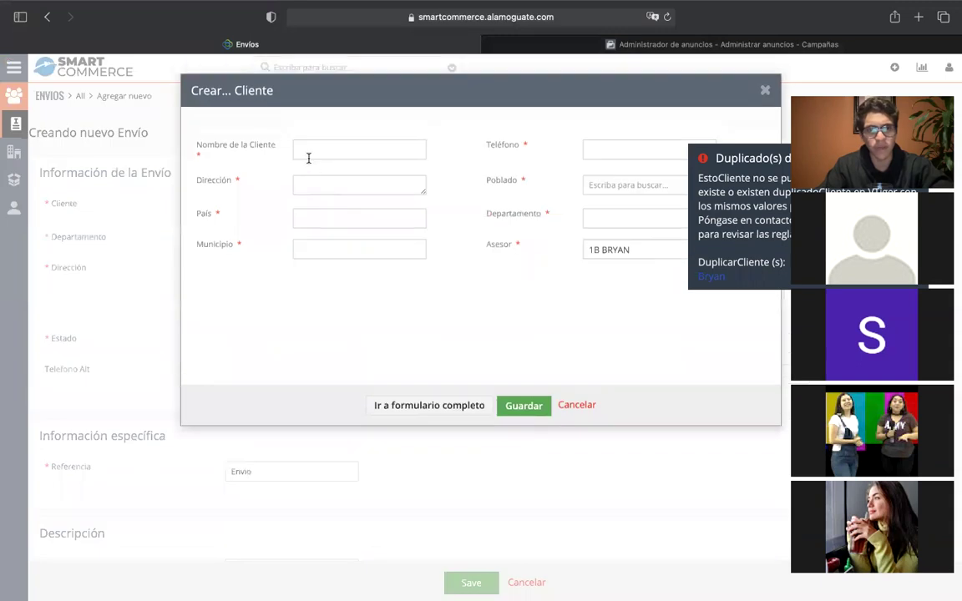
key("Tab")
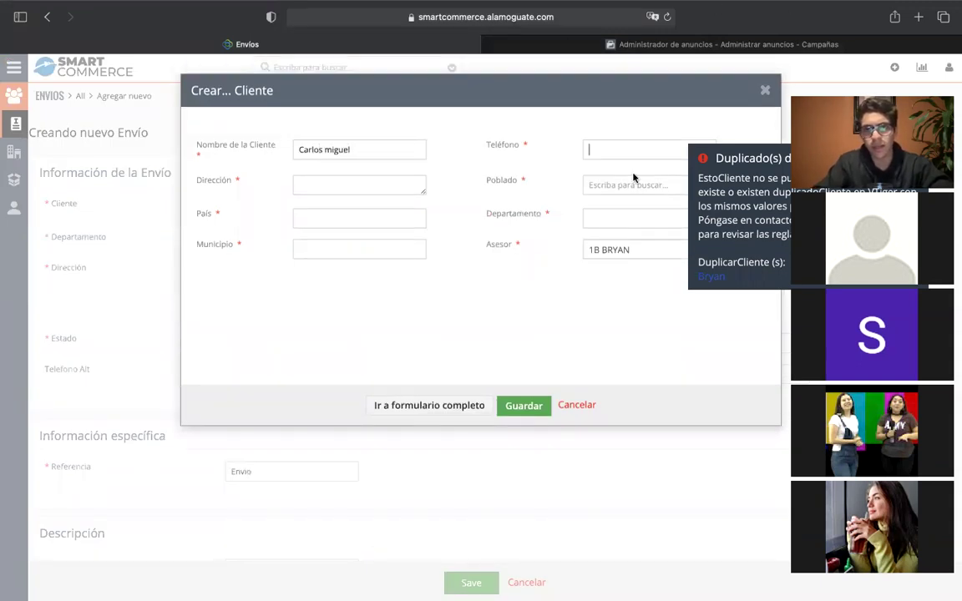
right_click(275, 573)
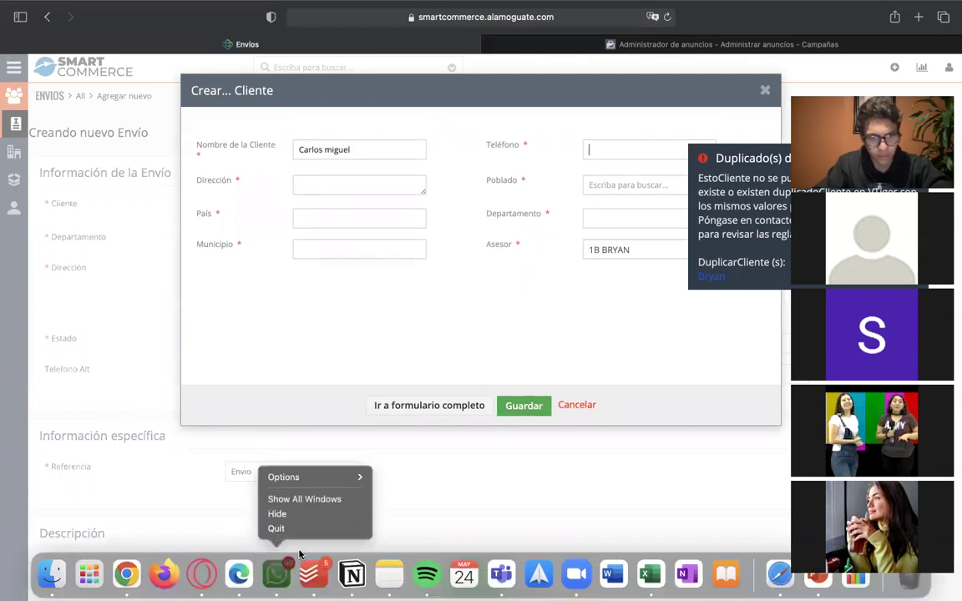
left_click(317, 528)
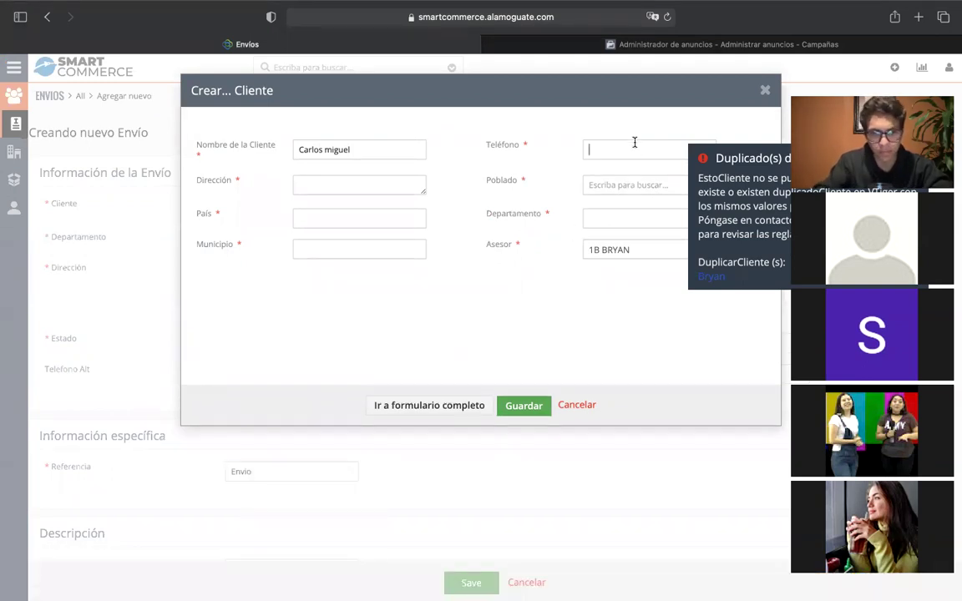
Enter the client's phone number and address, and dismiss the duplicate-client warning.
type("0196476")
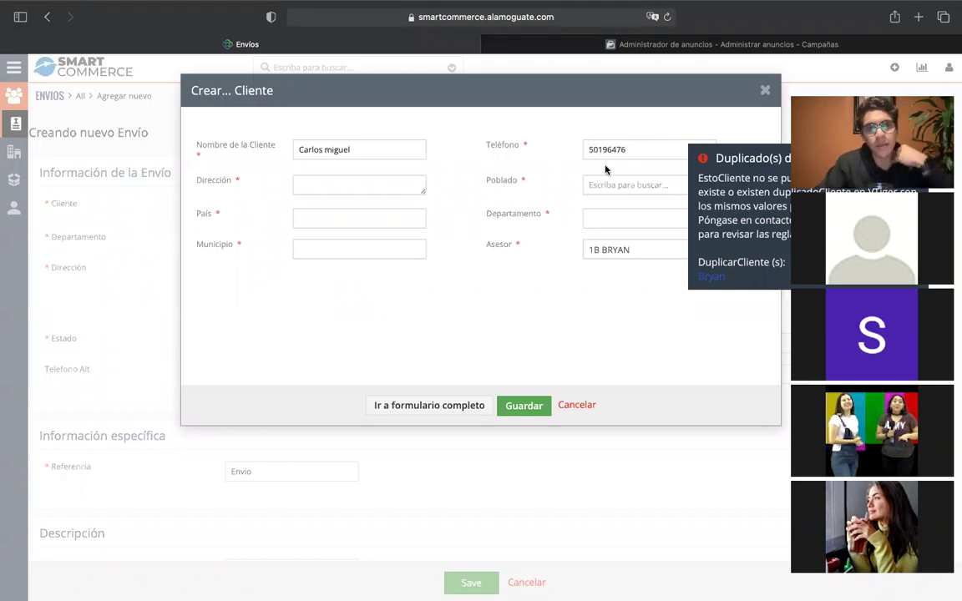
key("Tab")
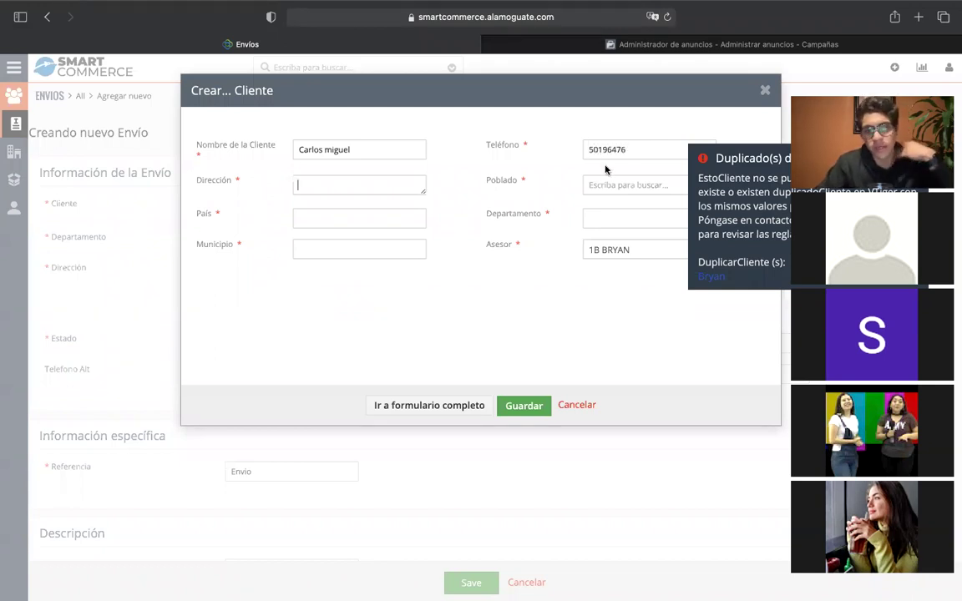
type("San miguel")
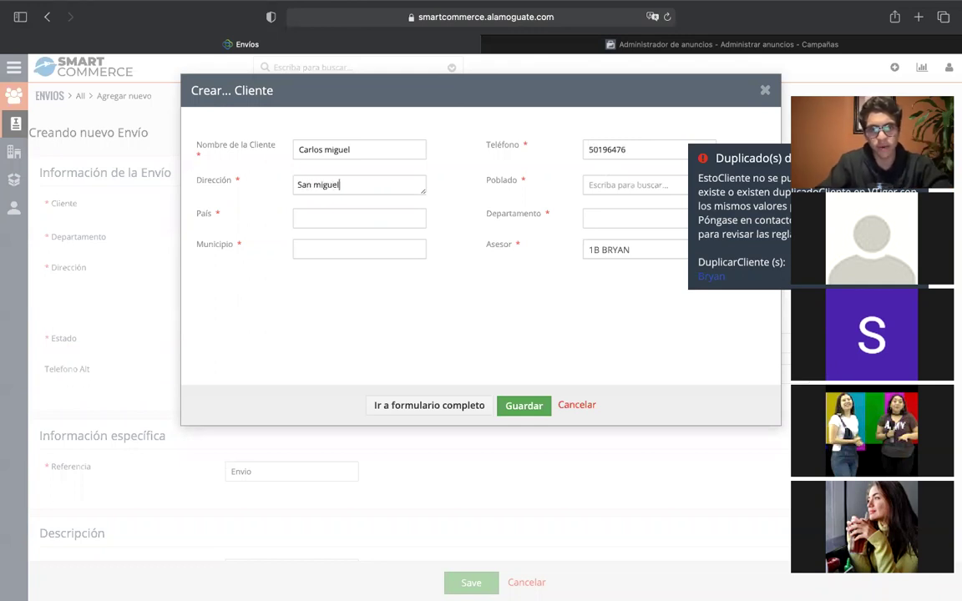
key("Tab")
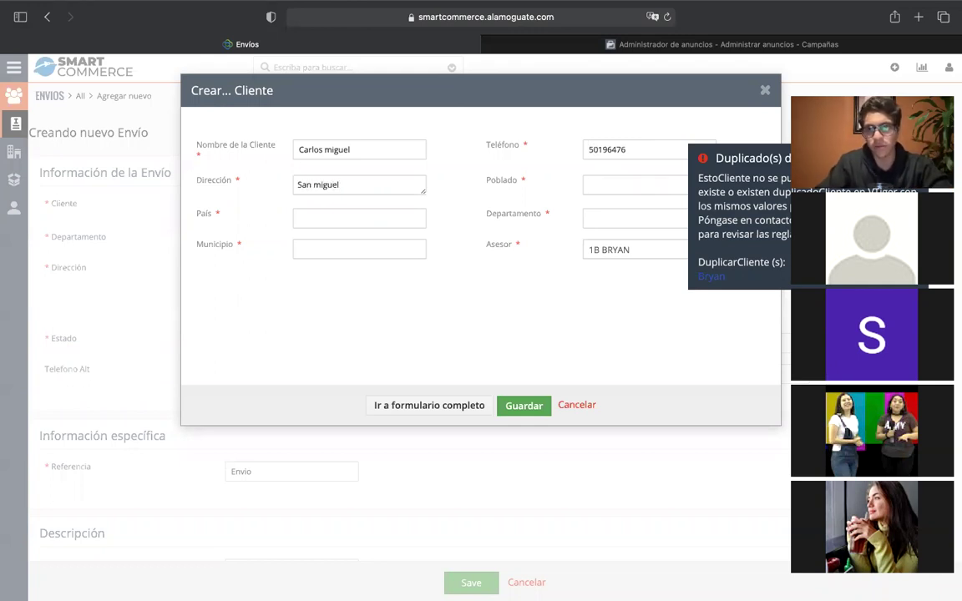
left_click(825, 173)
left_click(912, 159)
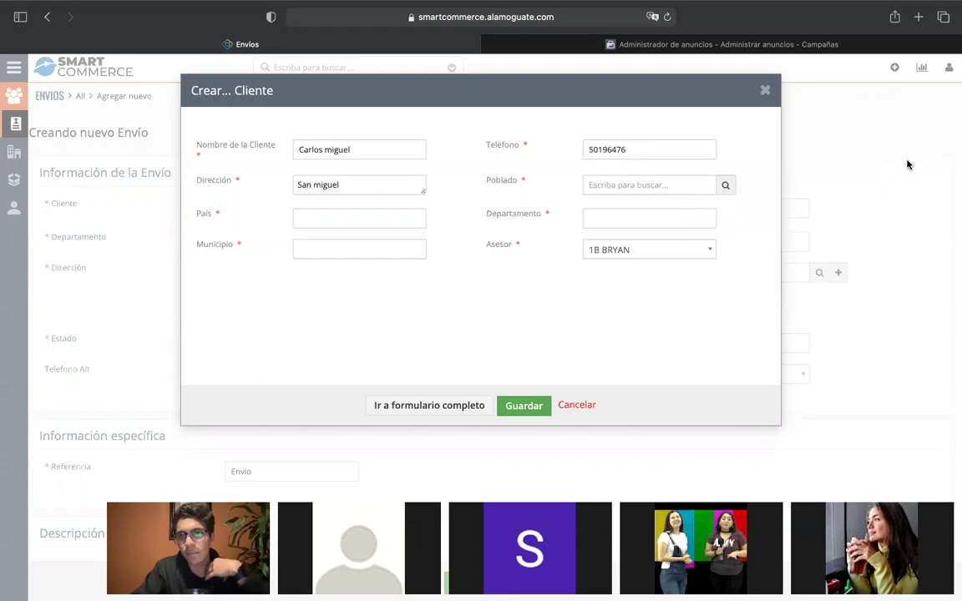
Search the Poblados lookup for 'san' and choose San Miguel, El Salvador as locality.
left_click(724, 186)
left_click(311, 191)
type("san miguel")
key("Return")
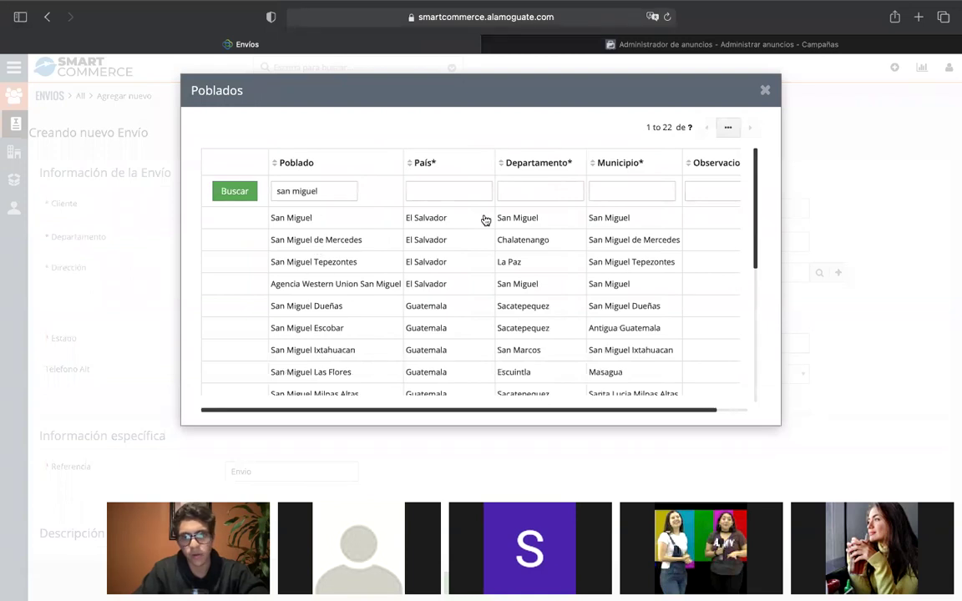
left_click(447, 221)
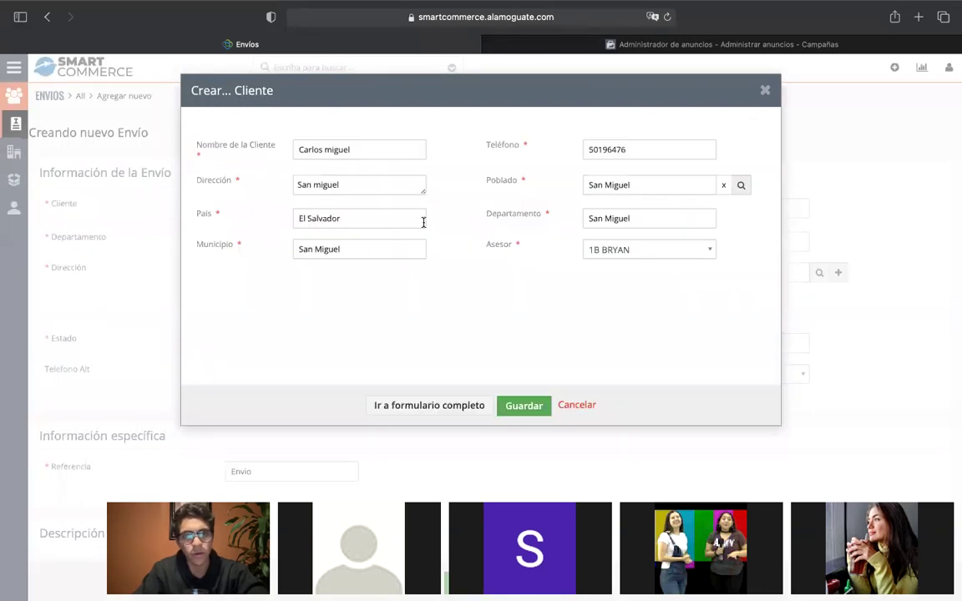
Finish correcting the client's address and save the new client onto the shipment.
left_click(370, 187)
type("San miguel")
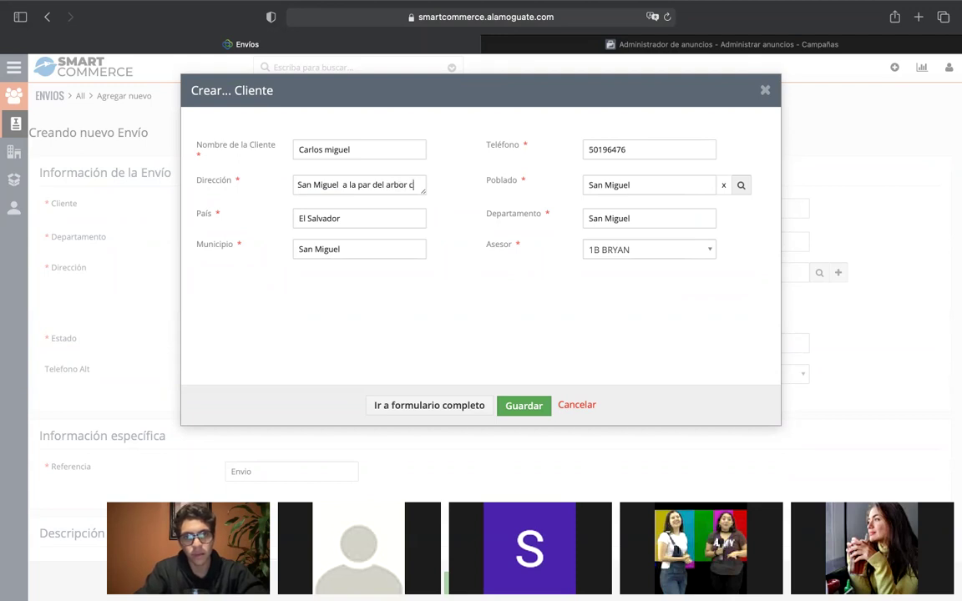
type("id")
key("BackSpace")
key("BackSpace")
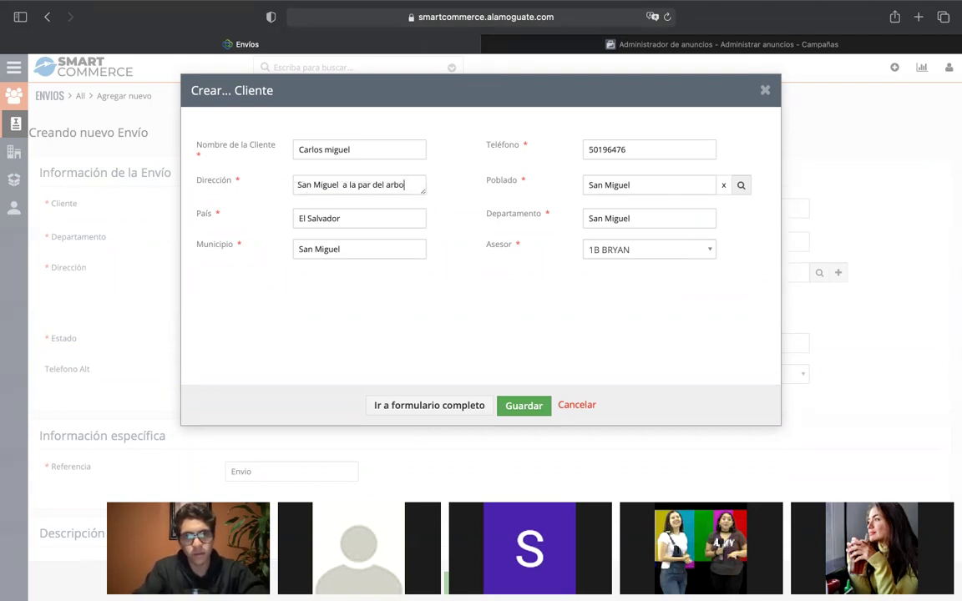
type("ido")
key("Tab")
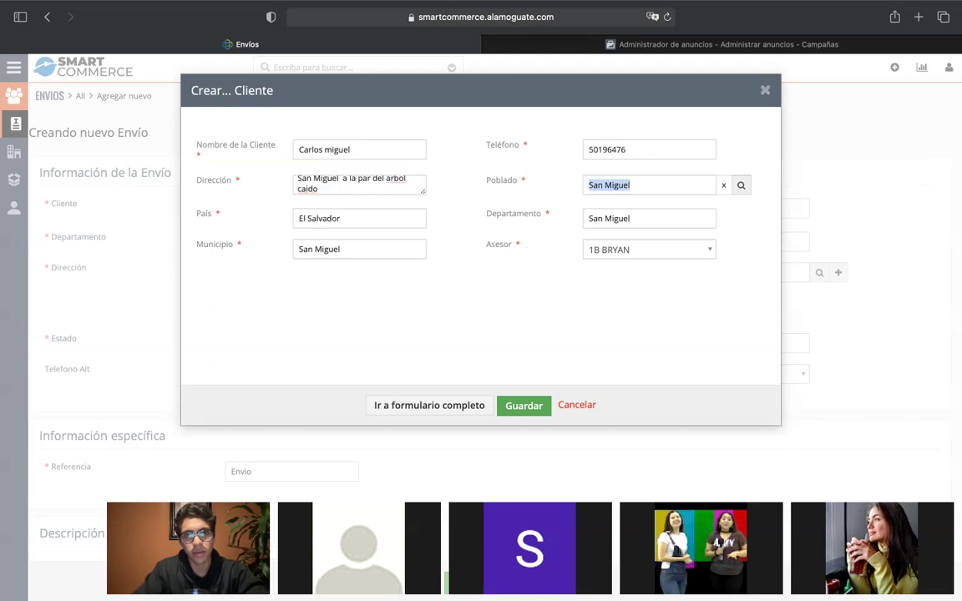
left_click(519, 403)
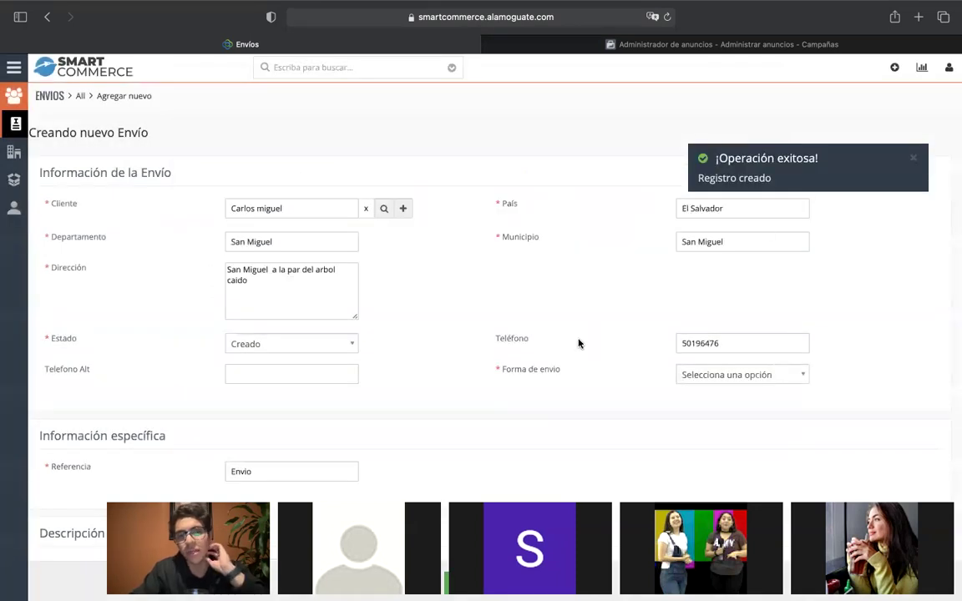
Set the Envío's Forma de envío to Cargo.
scroll(581, 332, "down", 5)
scroll(582, 333, "up", 4)
left_click(715, 316)
left_click(715, 389)
left_click(722, 323)
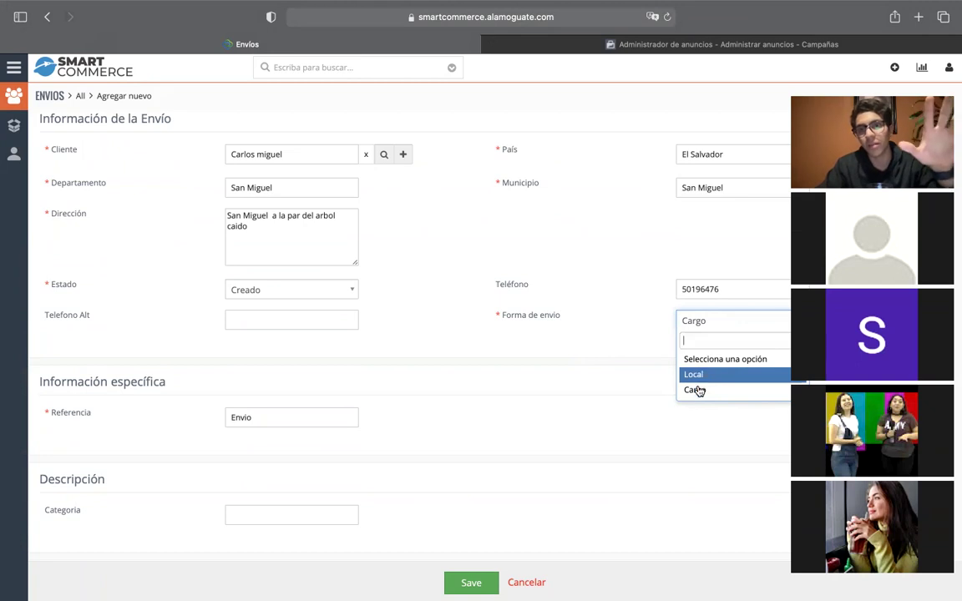
left_click(697, 391)
scroll(597, 318, "down", 4)
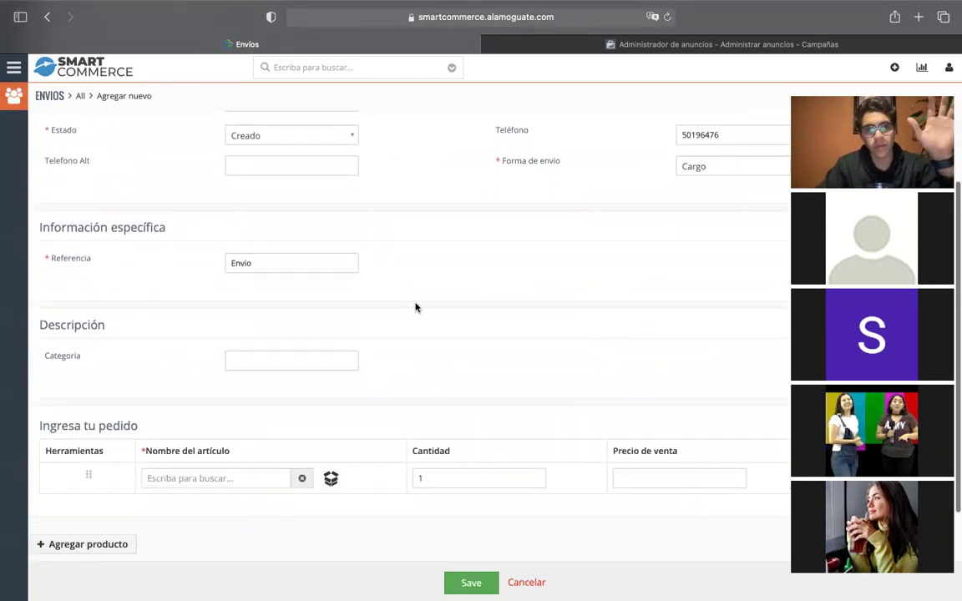
Search the order's Nombre del artículo for 'gara' and pick PRO9 - HN - Garanon Plus MR.
double_click(289, 264)
left_click(455, 266)
scroll(455, 267, "down", 1)
scroll(455, 267, "down", 3)
left_click(254, 338)
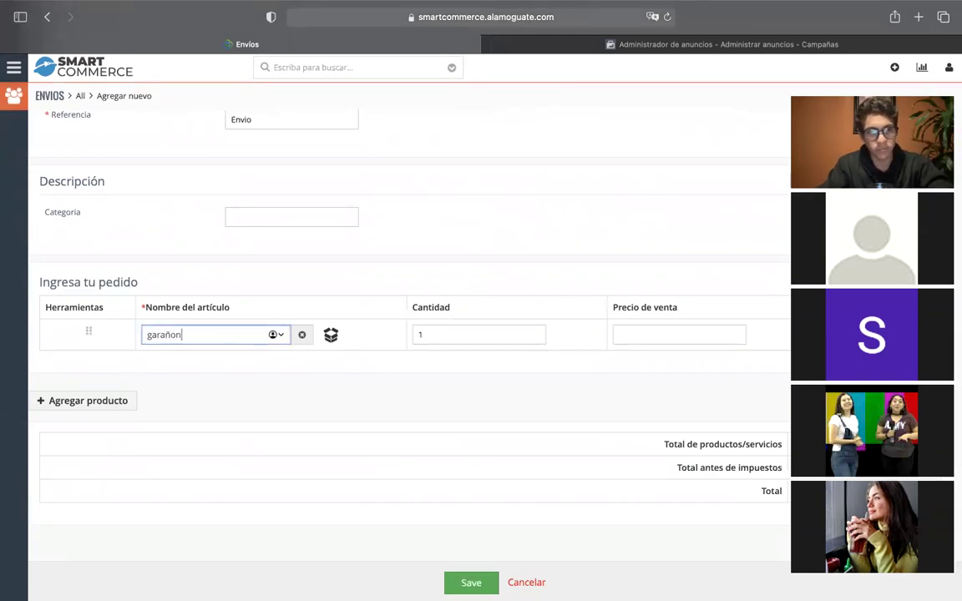
type("garañon")
key("BackSpace")
key("BackSpace")
key("BackSpace")
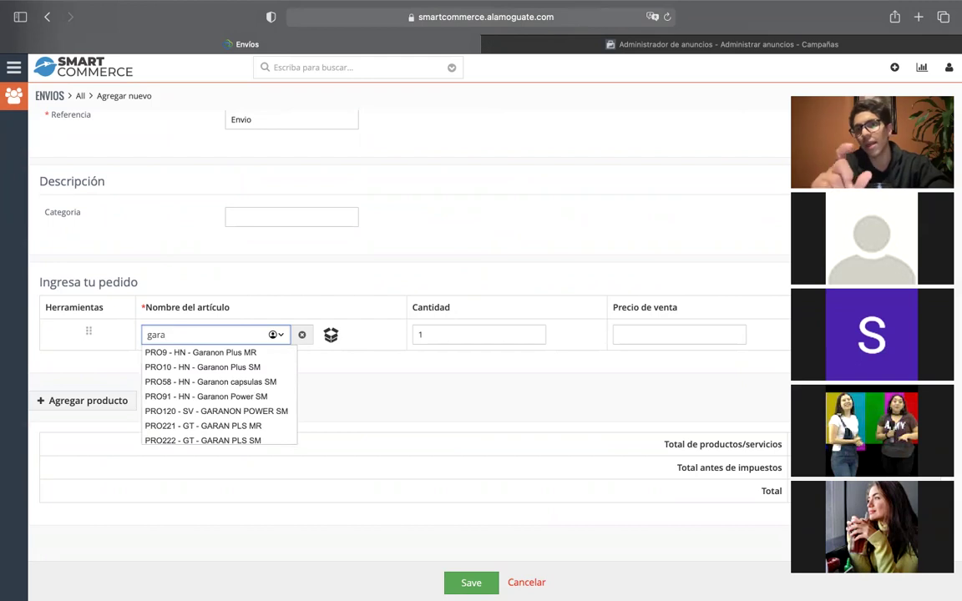
scroll(256, 380, "down", 1)
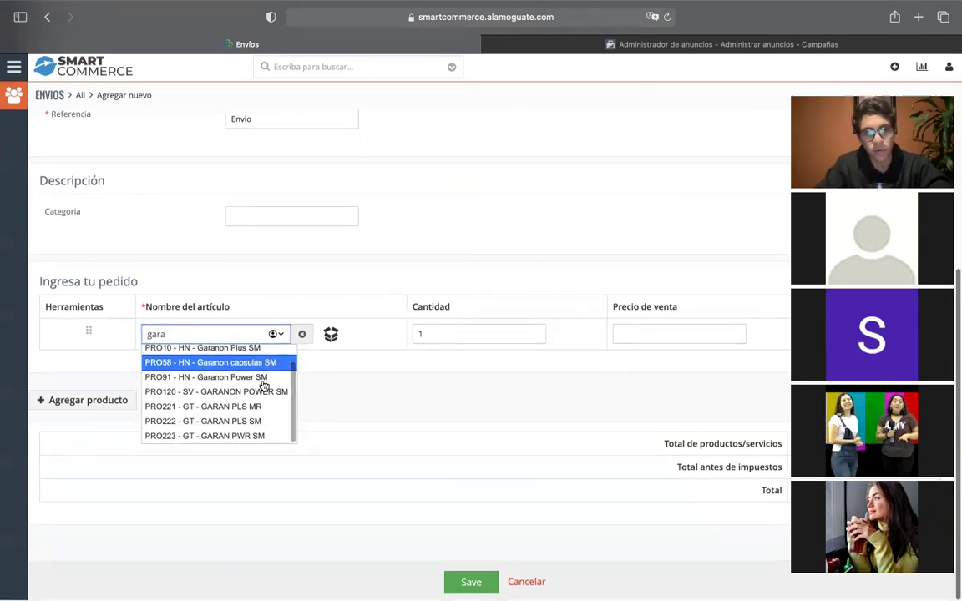
scroll(255, 396, "up", 1)
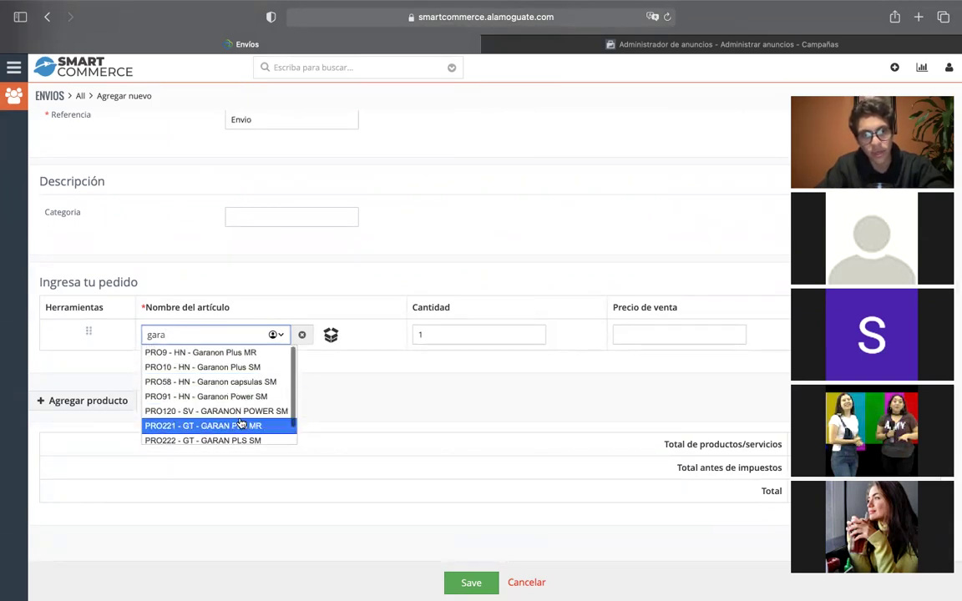
scroll(244, 426, "down", 1)
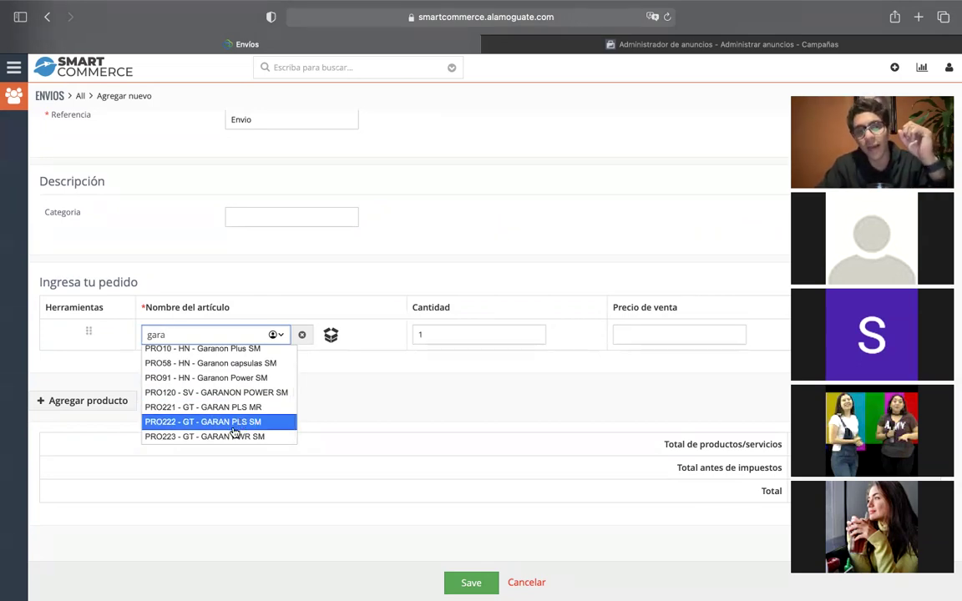
scroll(233, 429, "up", 1)
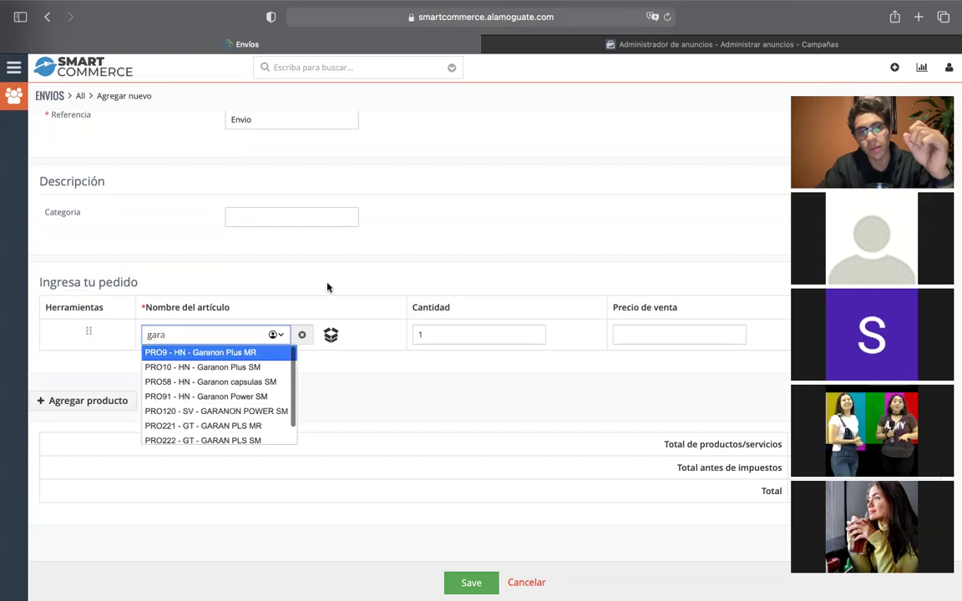
scroll(327, 285, "up", 5)
scroll(399, 303, "down", 5)
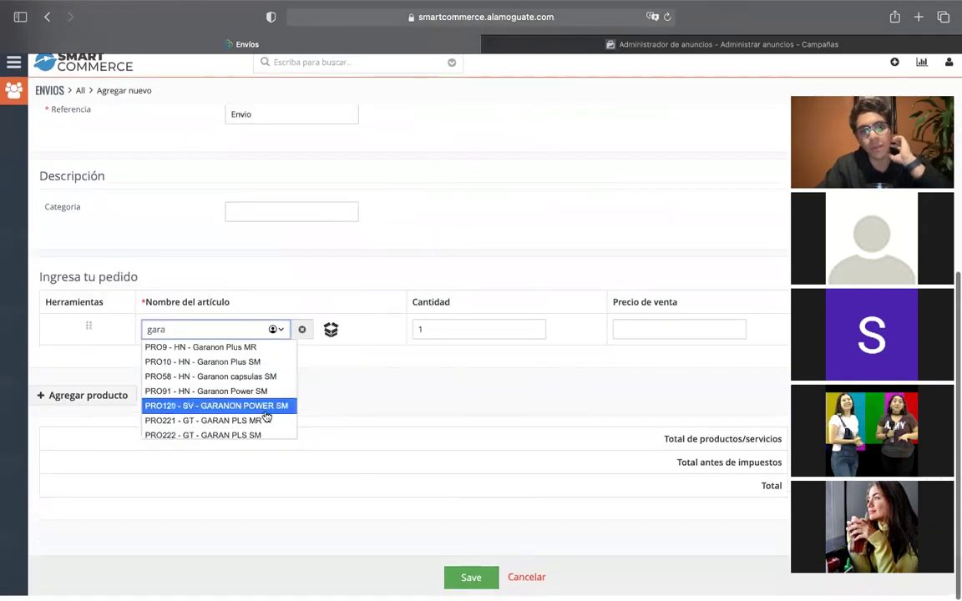
left_click(225, 377)
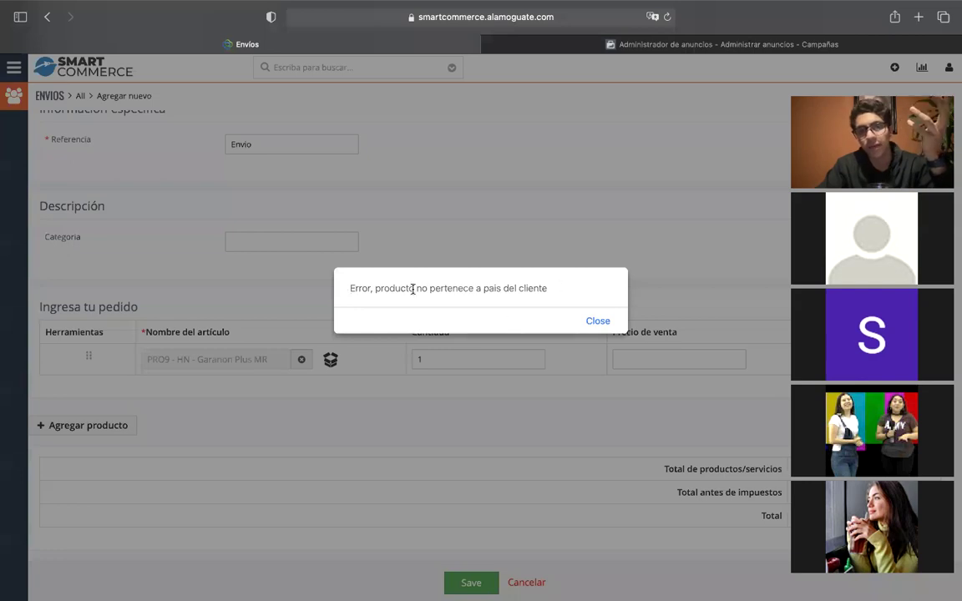
Close the country-mismatch error and clear the rejected product from the order row.
left_click_drag(400, 288, 508, 288)
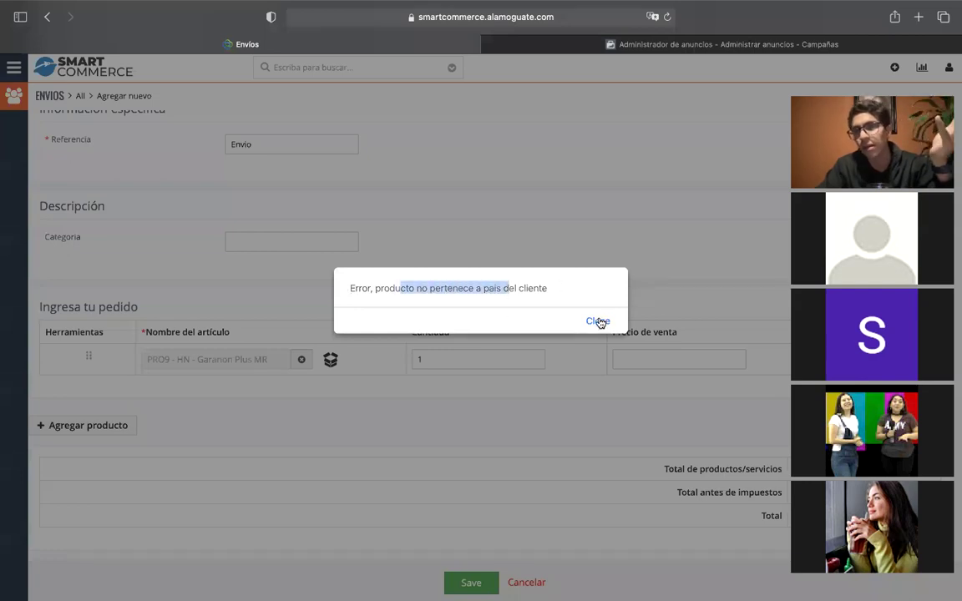
left_click(598, 321)
left_click(302, 360)
left_click(276, 362)
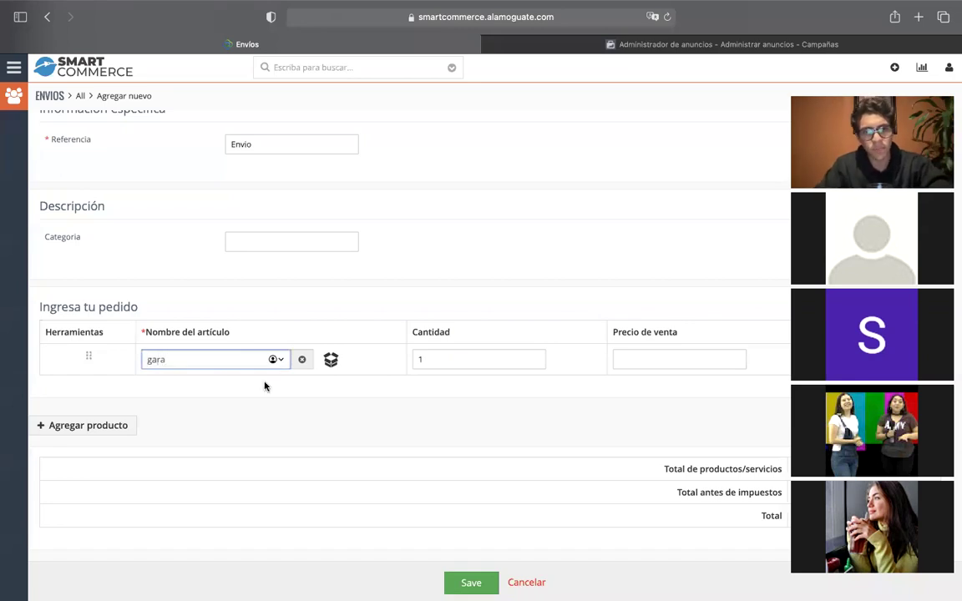
Order SV - GARANON POWER SM with quantity 2 at 22.50000, then scroll to the top.
left_click(237, 433)
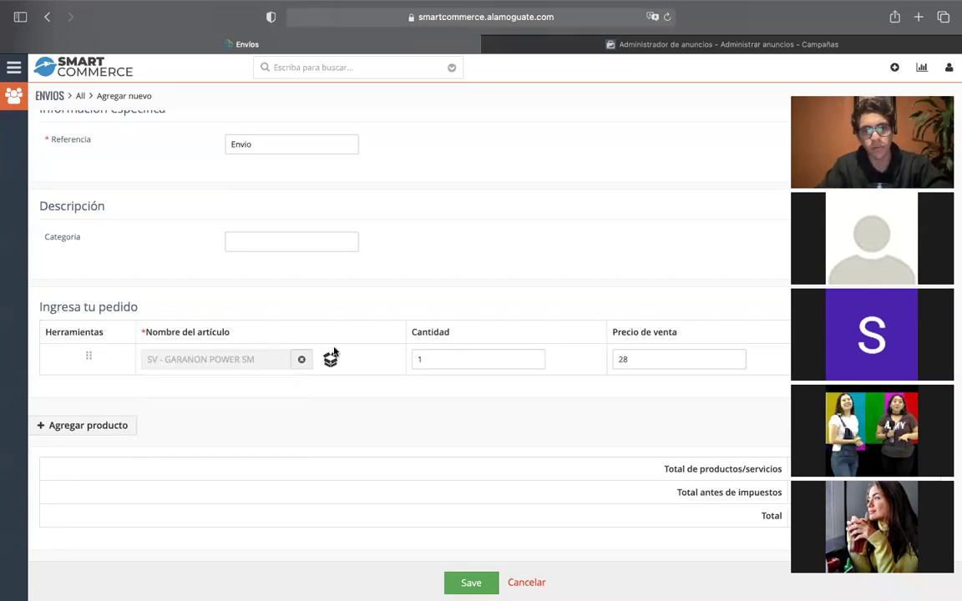
key("BackSpace")
type("2")
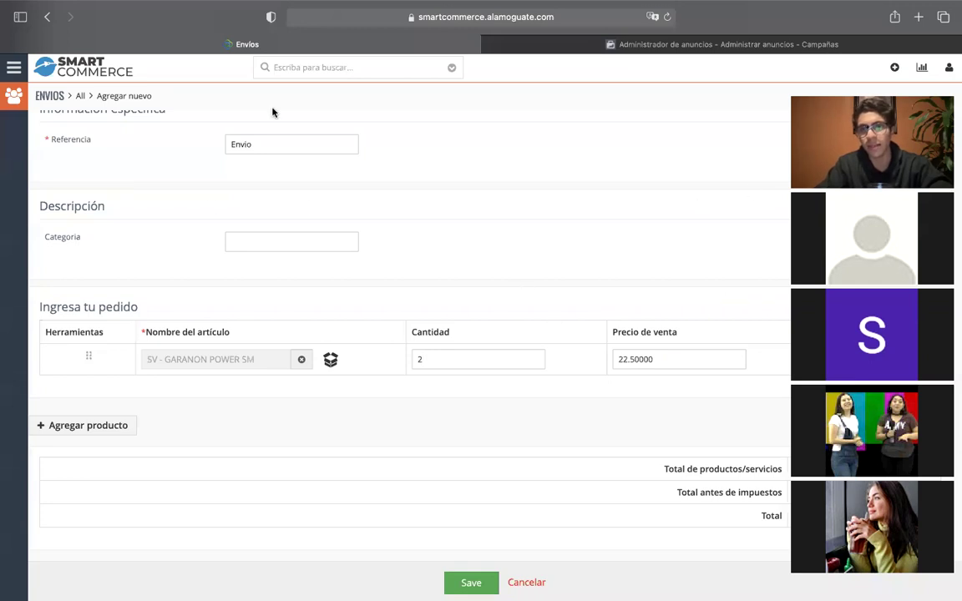
scroll(837, 347, "up", 1)
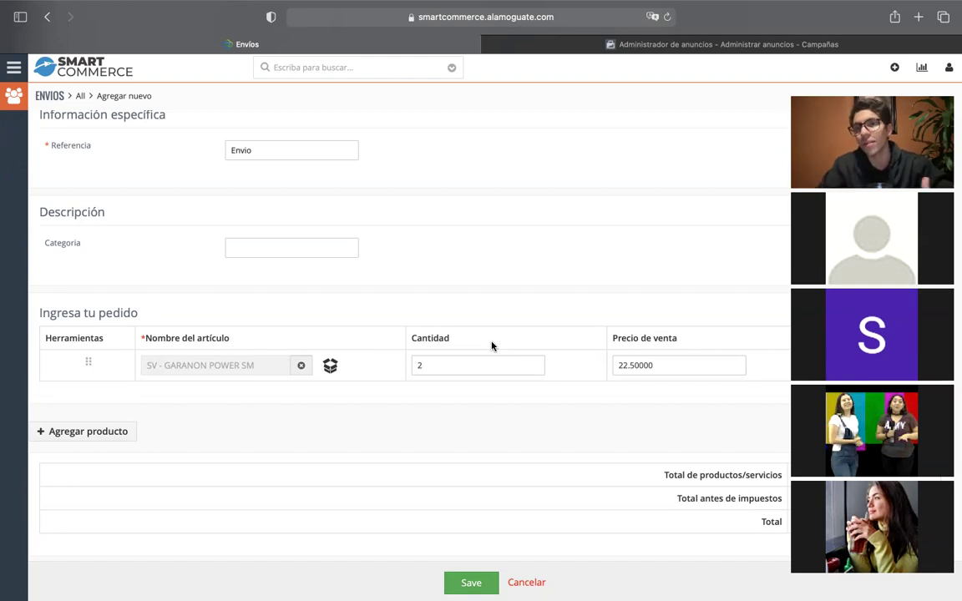
scroll(524, 349, "up", 5)
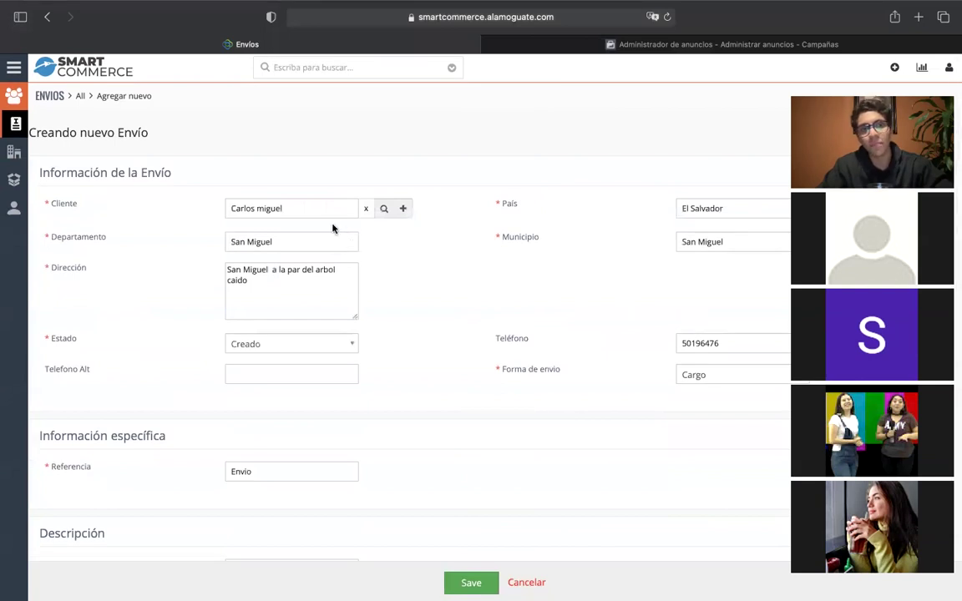
left_click(404, 209)
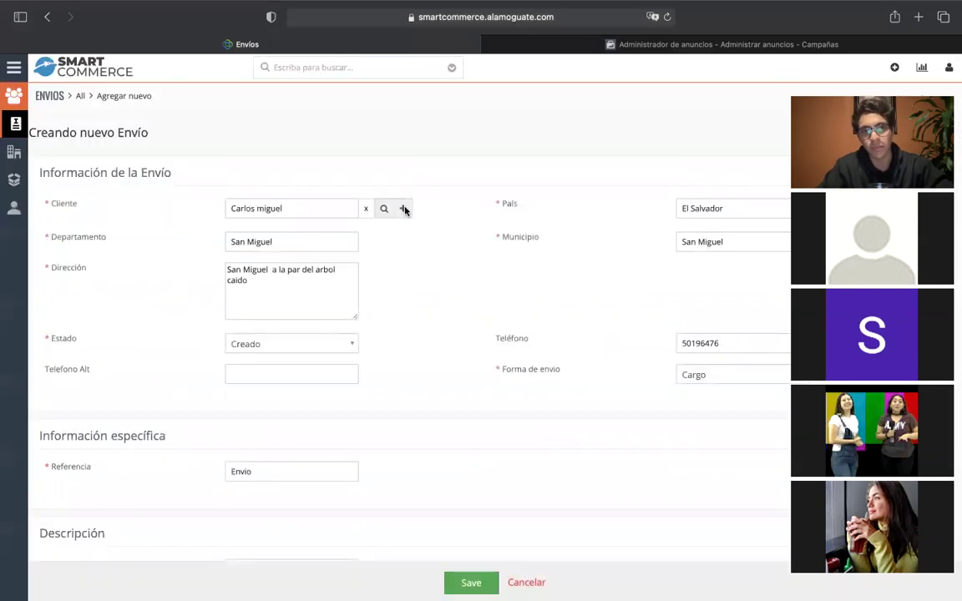
left_click(608, 187)
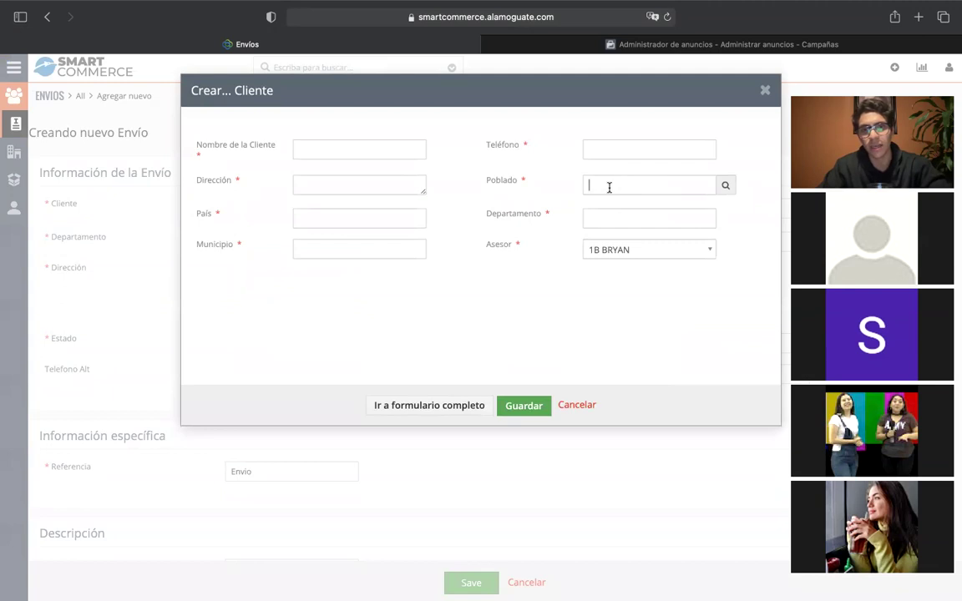
left_click(678, 182)
left_click(724, 188)
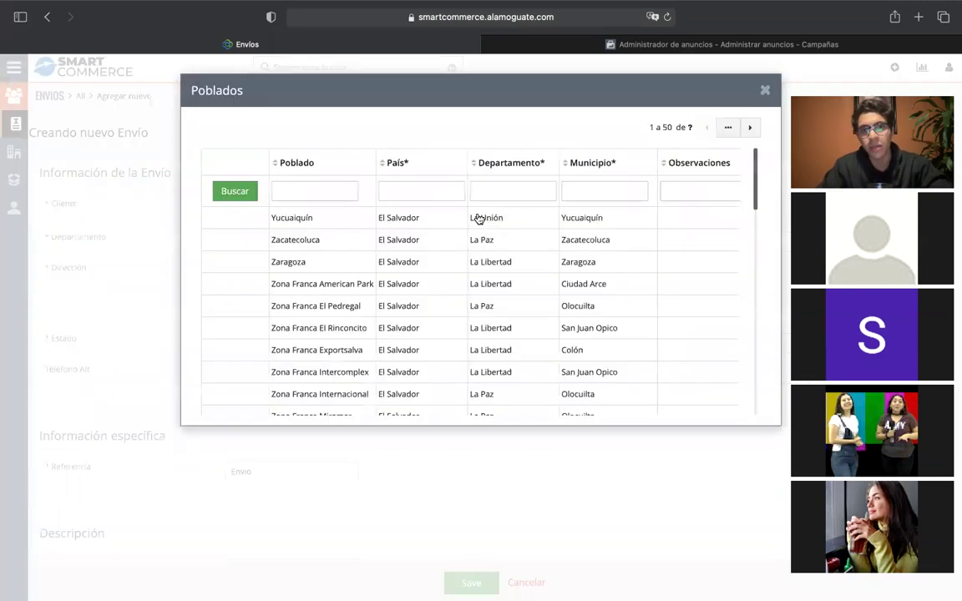
type("zona 10")
key("Return")
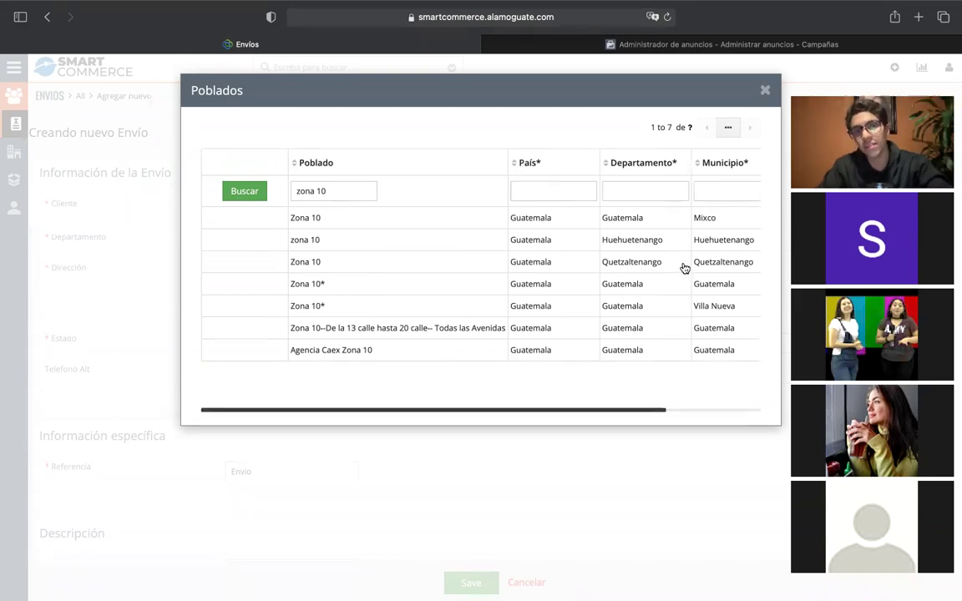
triple_click(366, 188)
key("BackSpace")
type("san pedro")
key("Return")
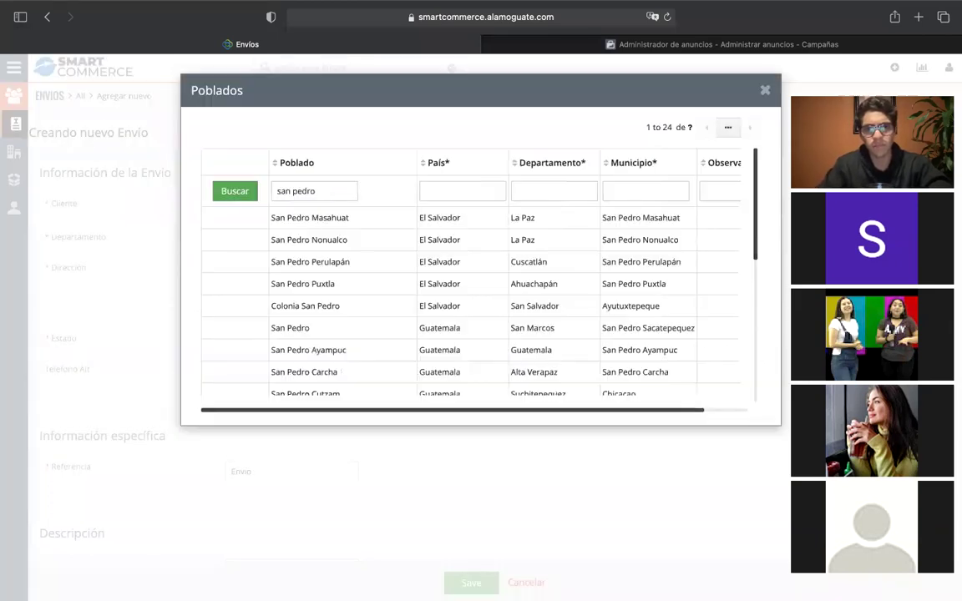
scroll(387, 262, "down", 5)
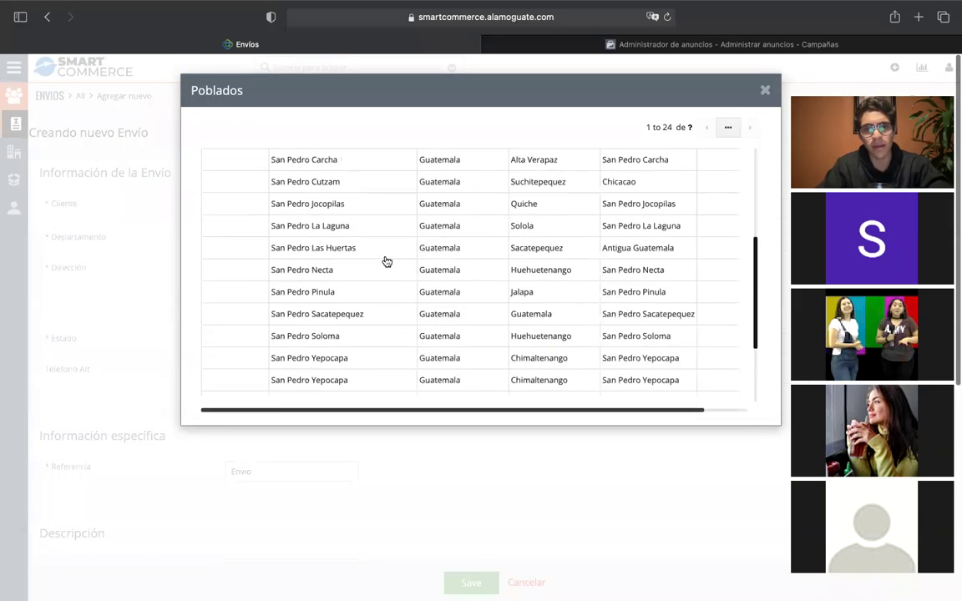
scroll(386, 262, "down", 3)
scroll(398, 353, "up", 1)
scroll(408, 279, "up", 5)
scroll(409, 279, "down", 2)
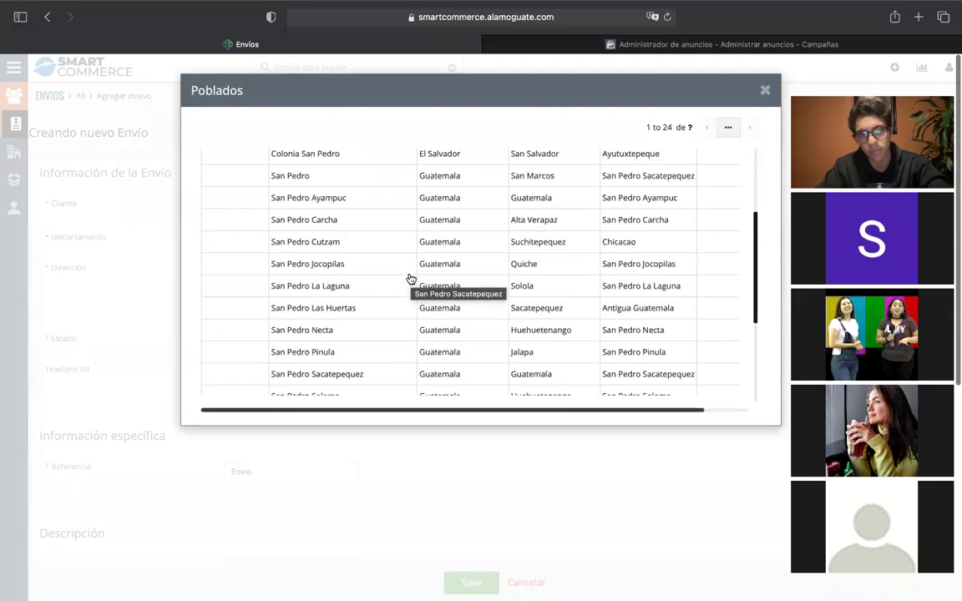
scroll(409, 277, "down", 5)
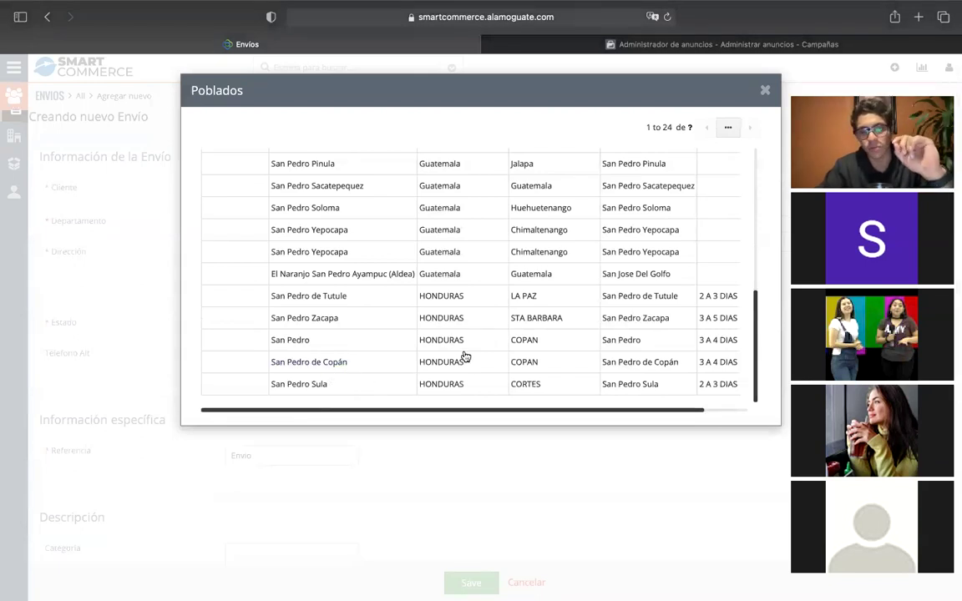
left_click(465, 384)
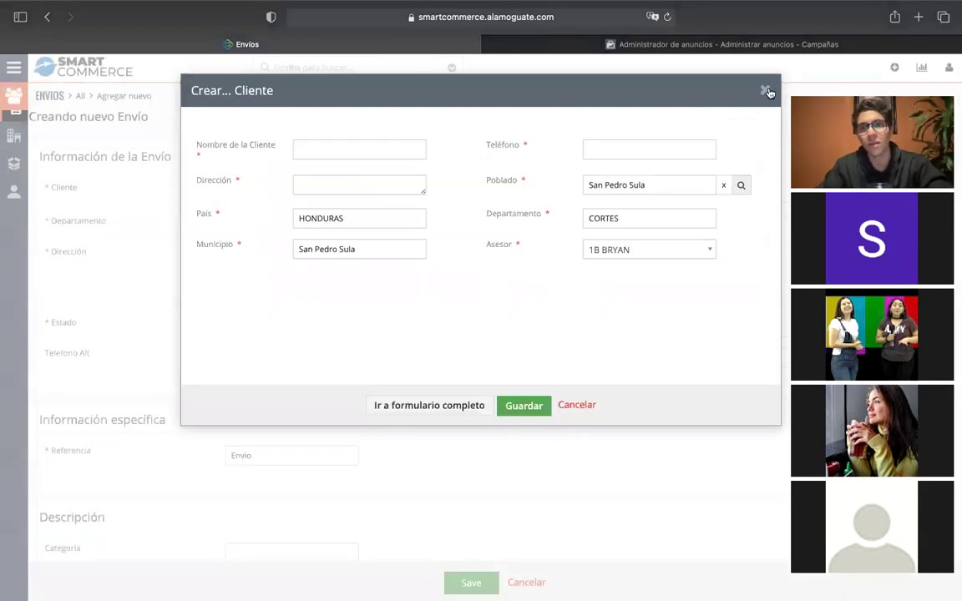
left_click(766, 92)
left_click(608, 122)
scroll(280, 364, "down", 2)
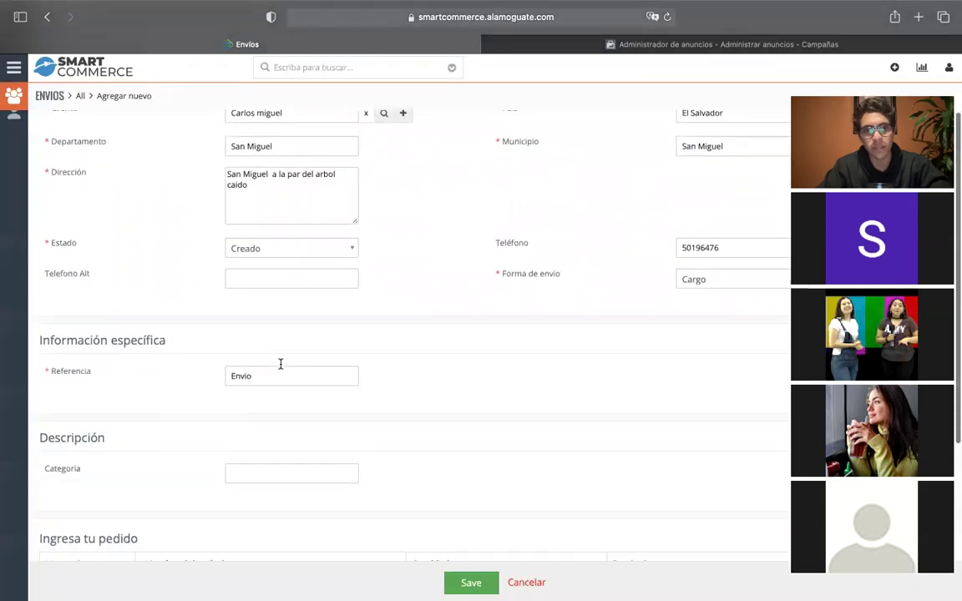
Swap the order item to HN - Garanon Power SM and dismiss the country mismatch error.
scroll(280, 364, "down", 5)
left_click(300, 356)
left_click(241, 357)
type("gara")
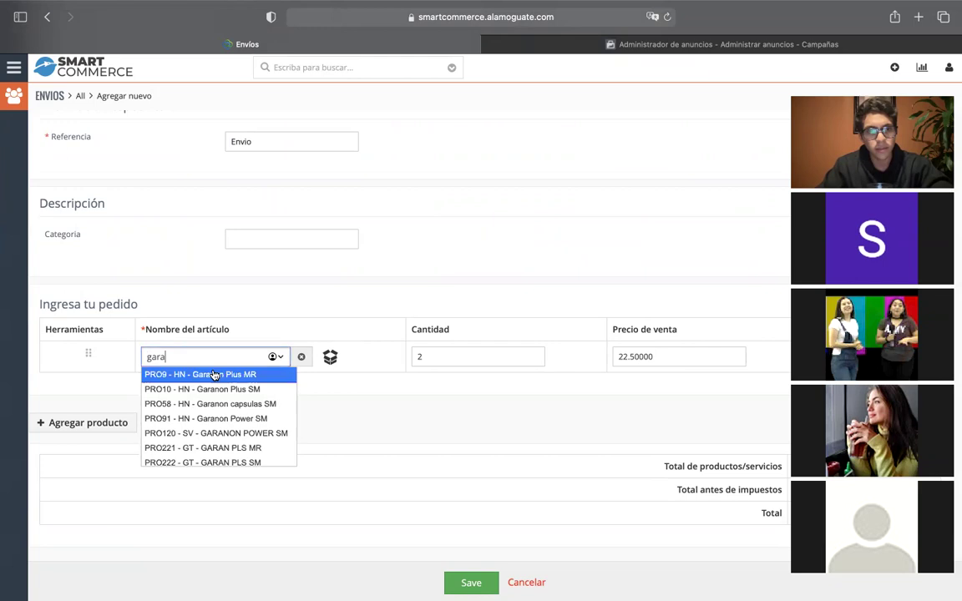
left_click(235, 418)
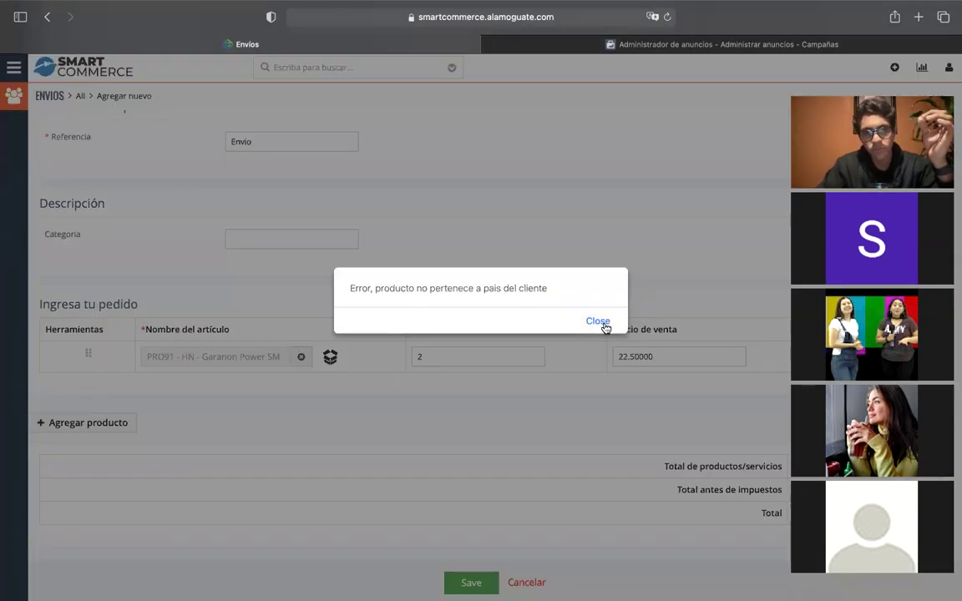
left_click(604, 324)
Clear the shipment's Cliente field and start typing the new client's name.
scroll(458, 317, "up", 5)
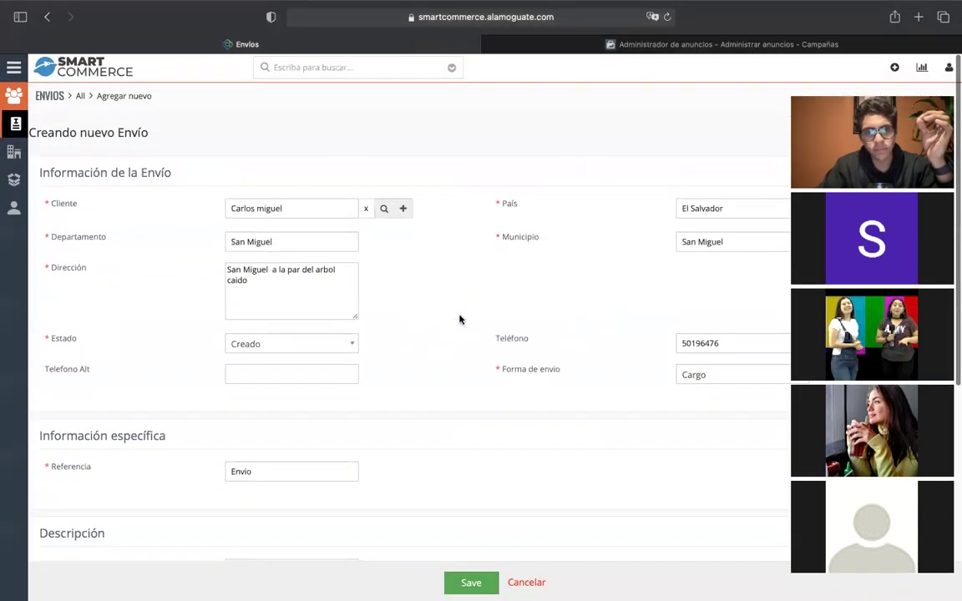
scroll(501, 292, "down", 1)
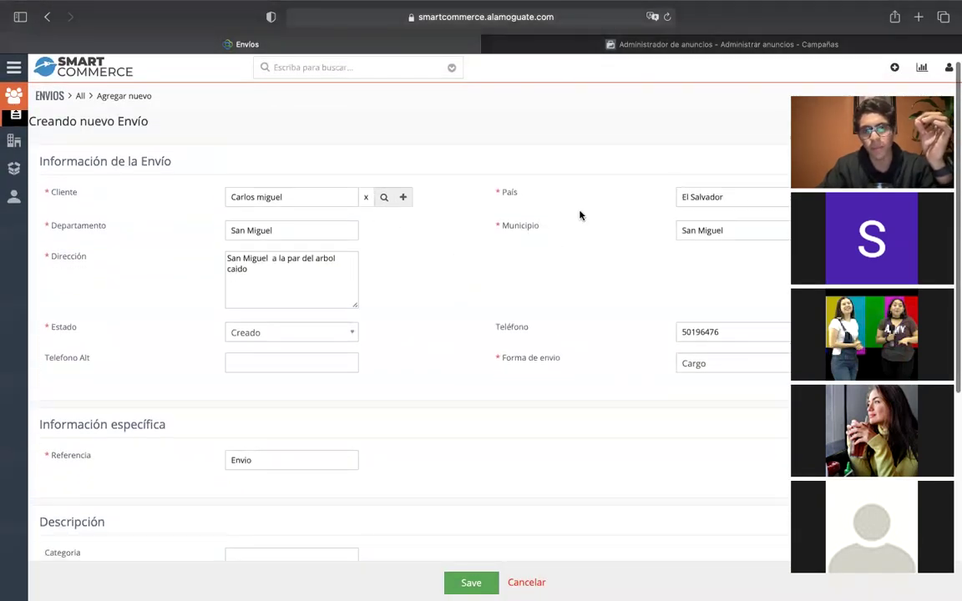
left_click(365, 198)
left_click(330, 197)
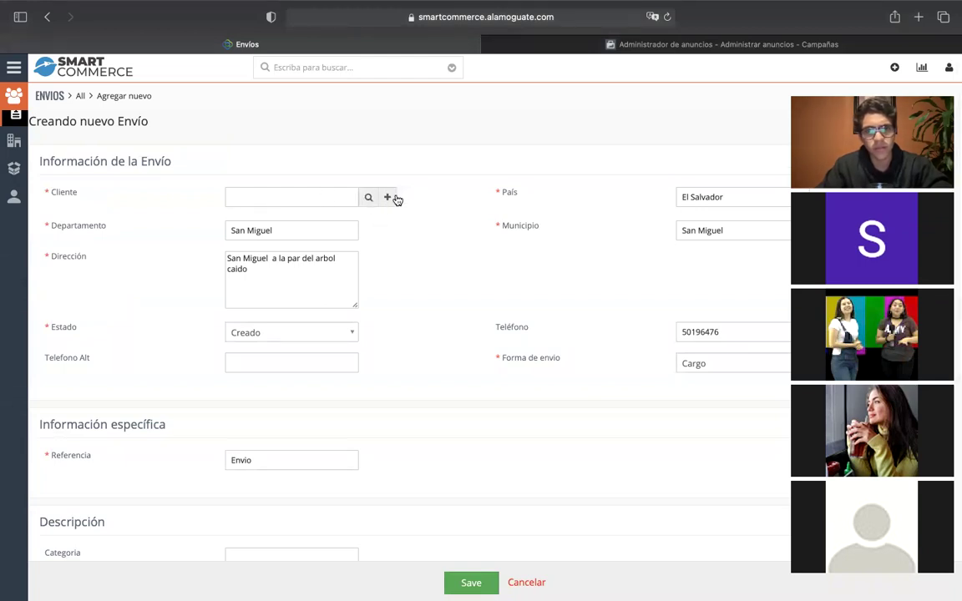
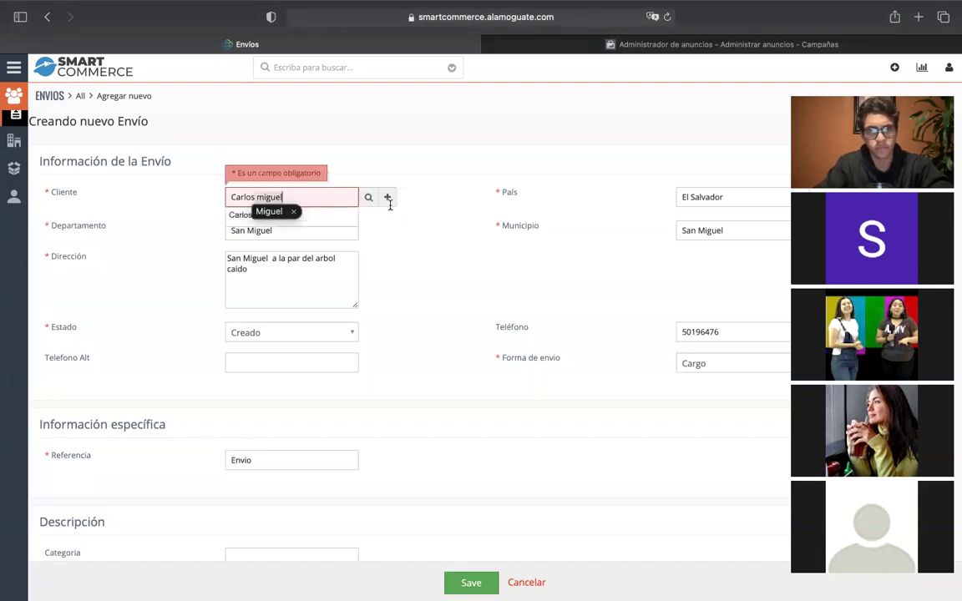
Create a new client in Poblado San Pedro Sula, HONDURAS with a rewritten address, and save it.
key("Return")
left_click(387, 199)
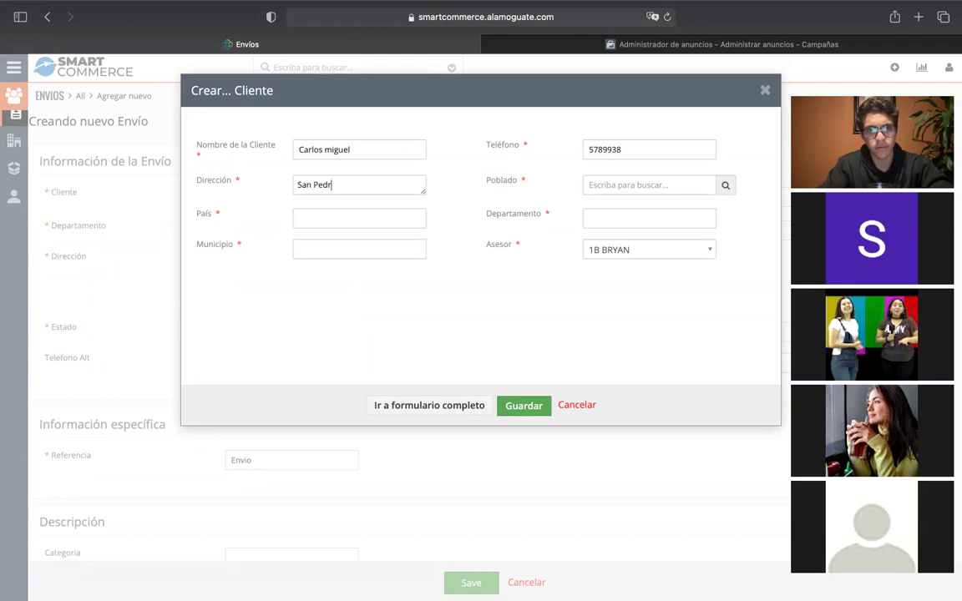
left_click(649, 185)
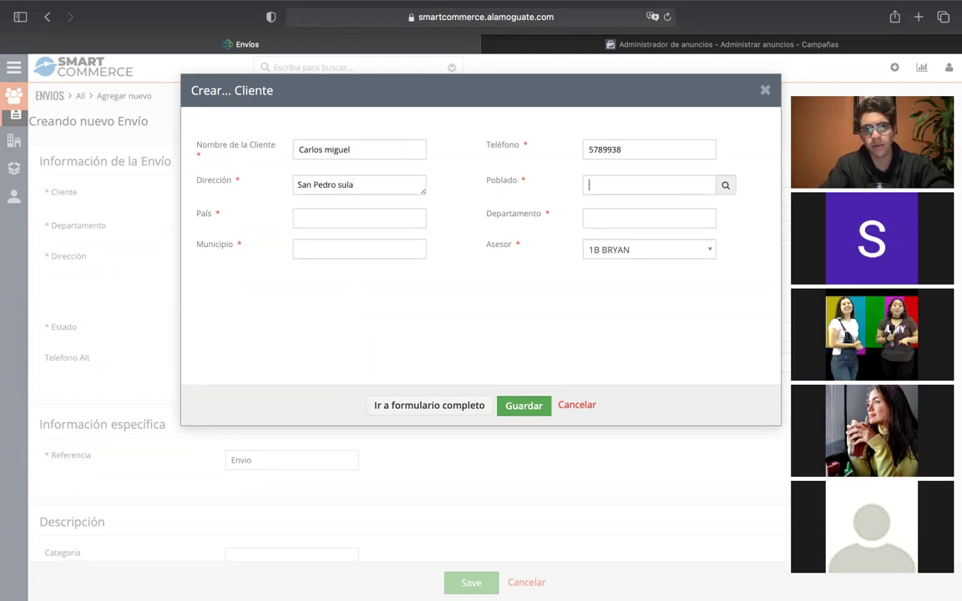
left_click(723, 184)
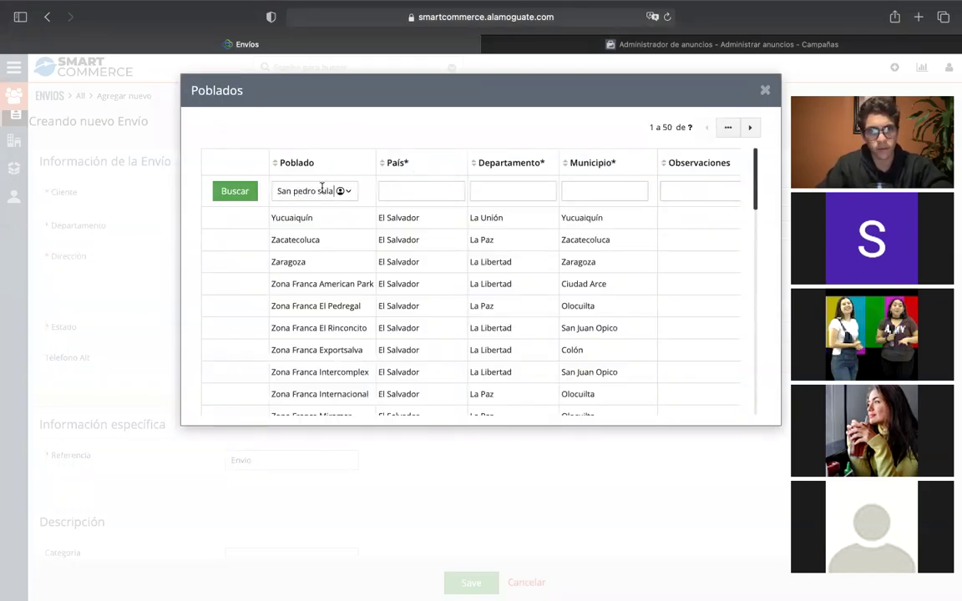
key("Return")
left_click(369, 223)
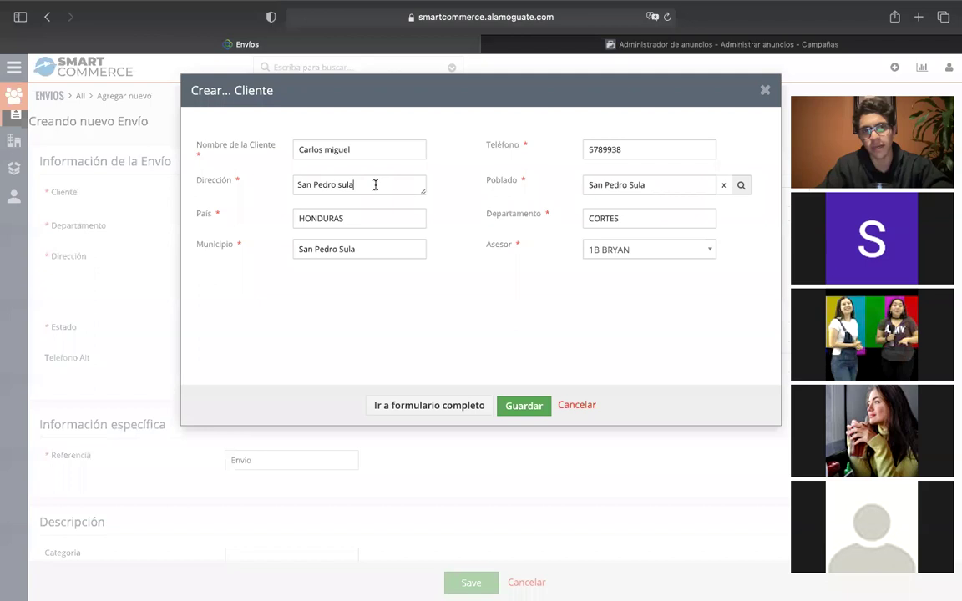
key("super+a")
type("E")
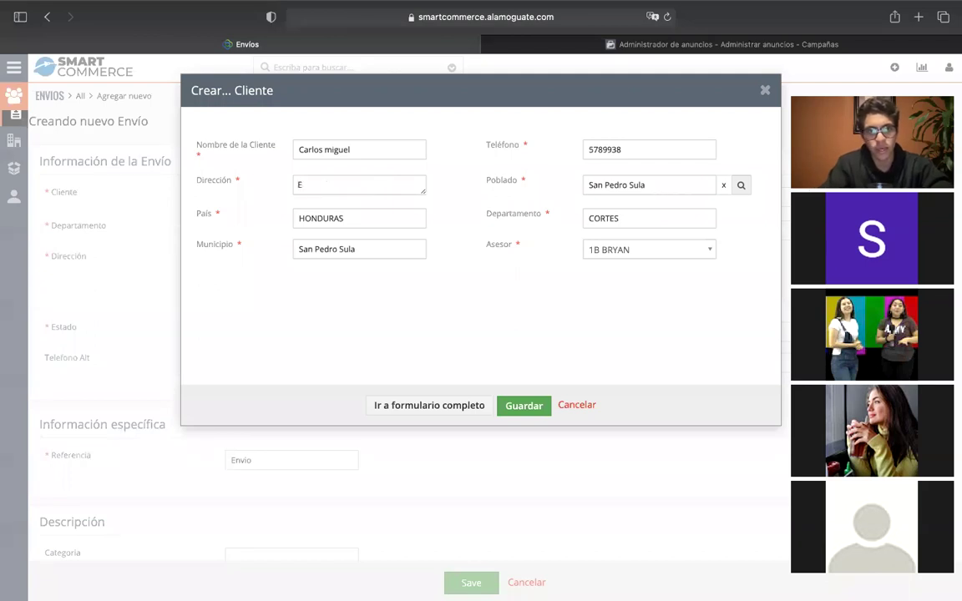
type("n el centro de reh")
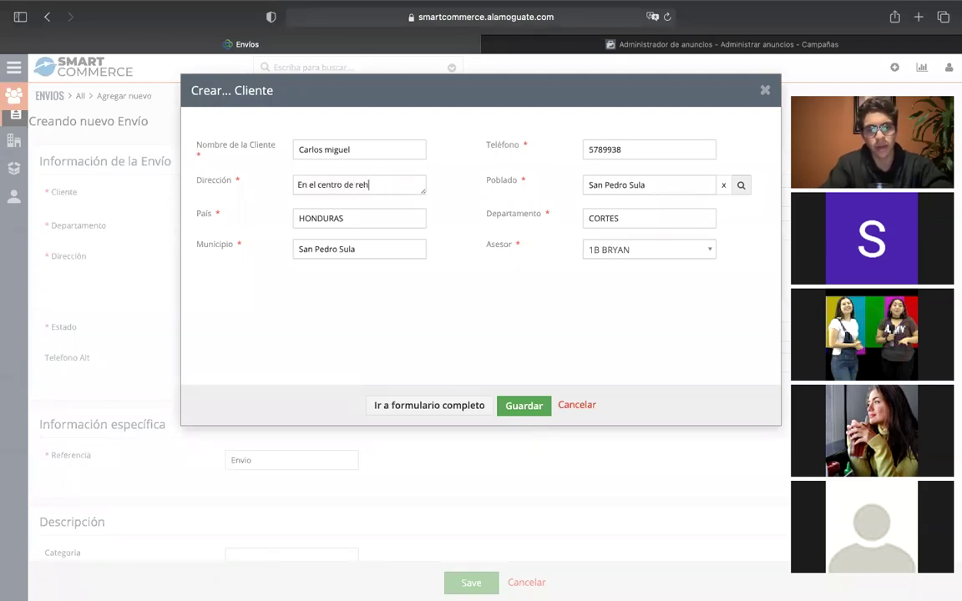
type("abilitación a la vuelta de pizza Hut")
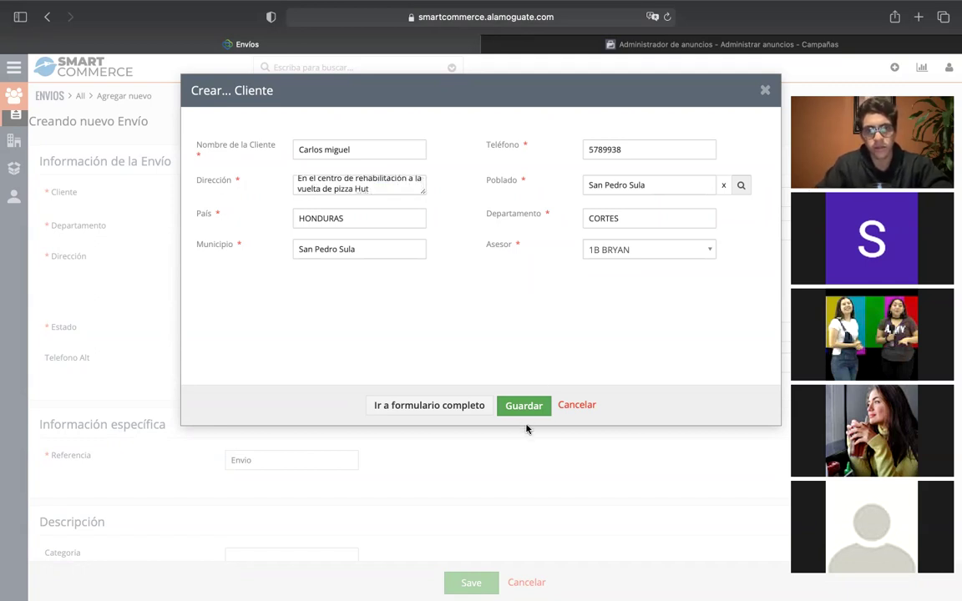
left_click(520, 405)
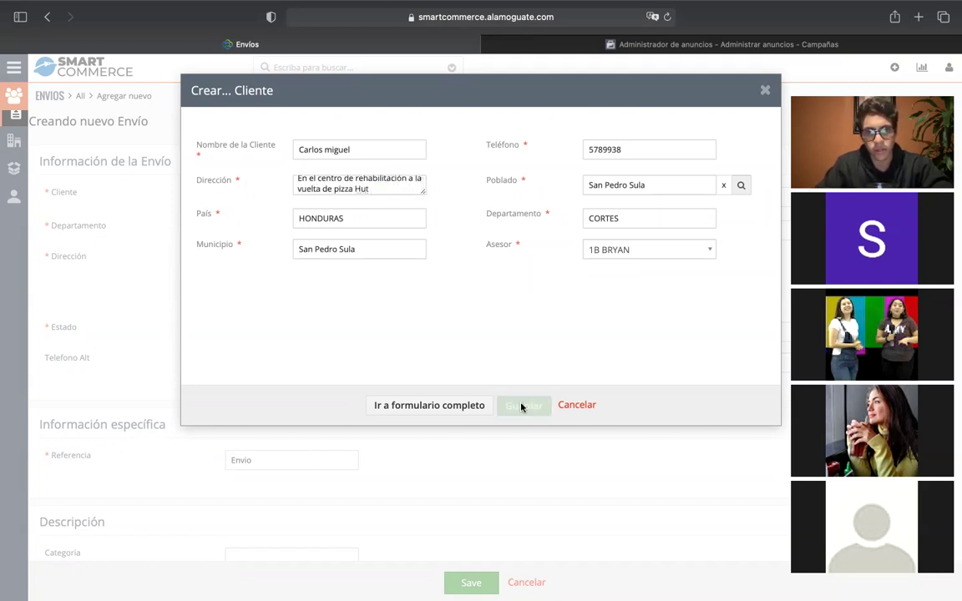
Re-select Garanon Power SM as the order item and dismiss the maximum quantity warning.
scroll(445, 351, "down", 5)
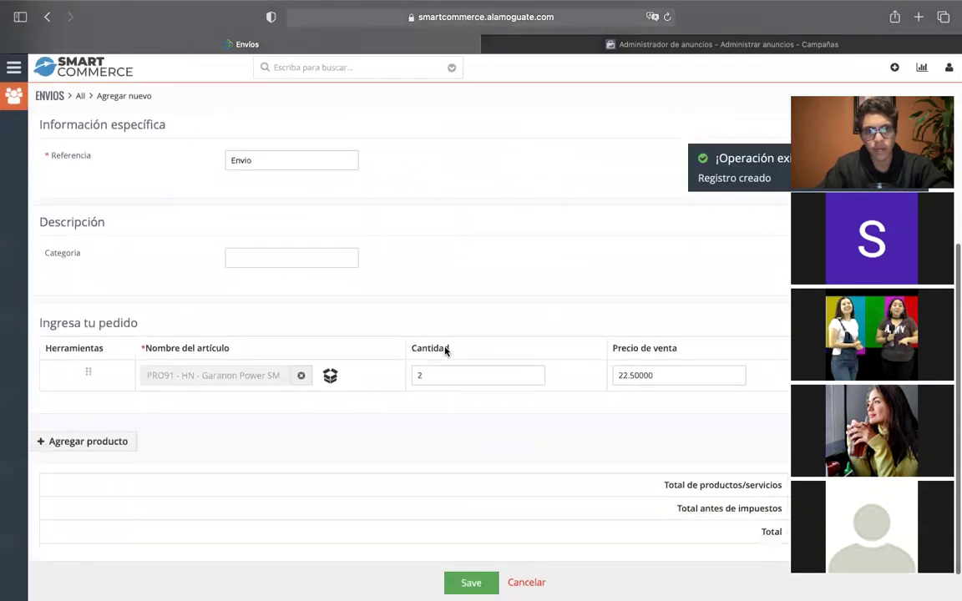
left_click(301, 365)
type("gara")
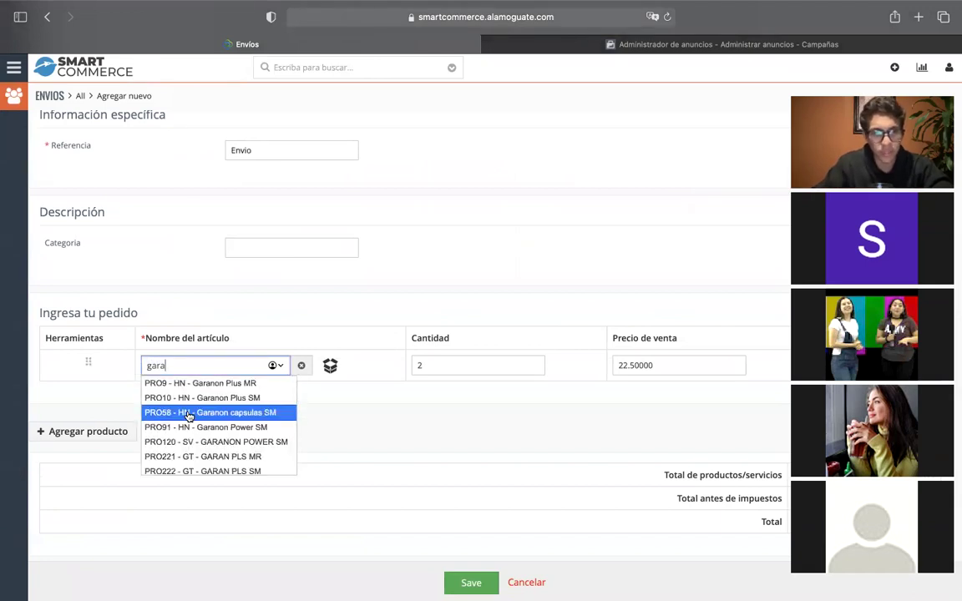
scroll(189, 415, "down", 1)
scroll(189, 415, "up", 1)
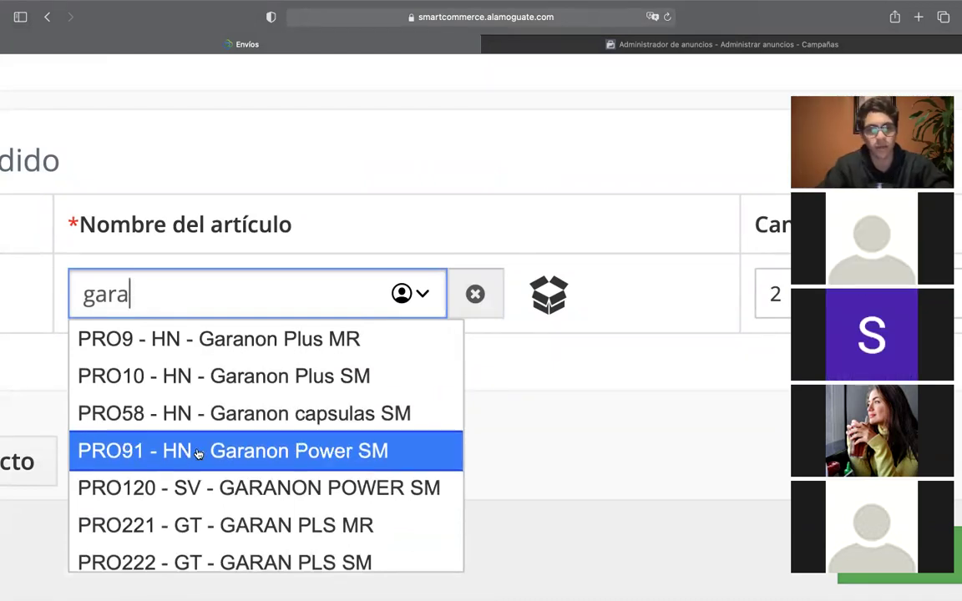
scroll(208, 421, "down", 1)
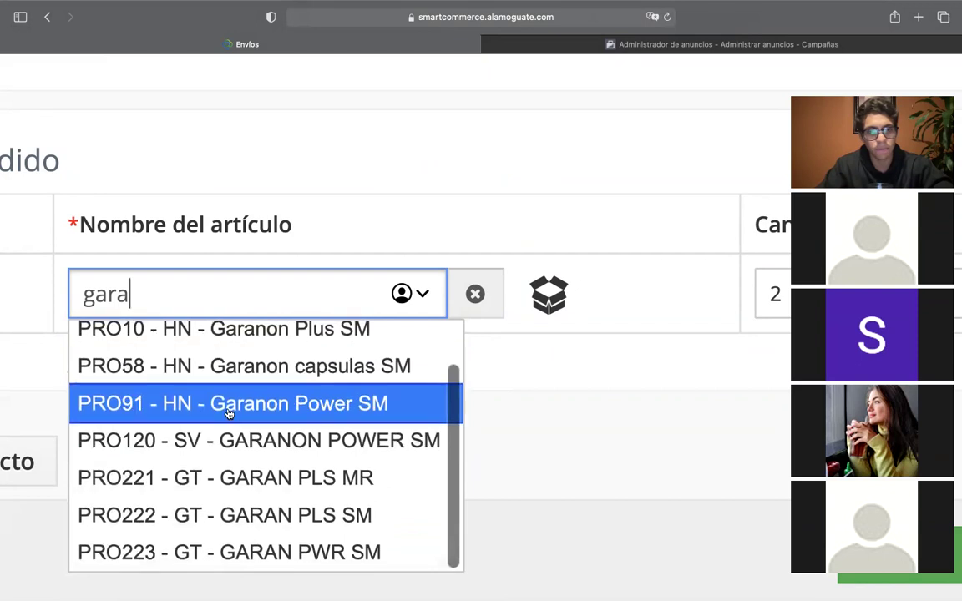
left_click(229, 413)
key("super+0")
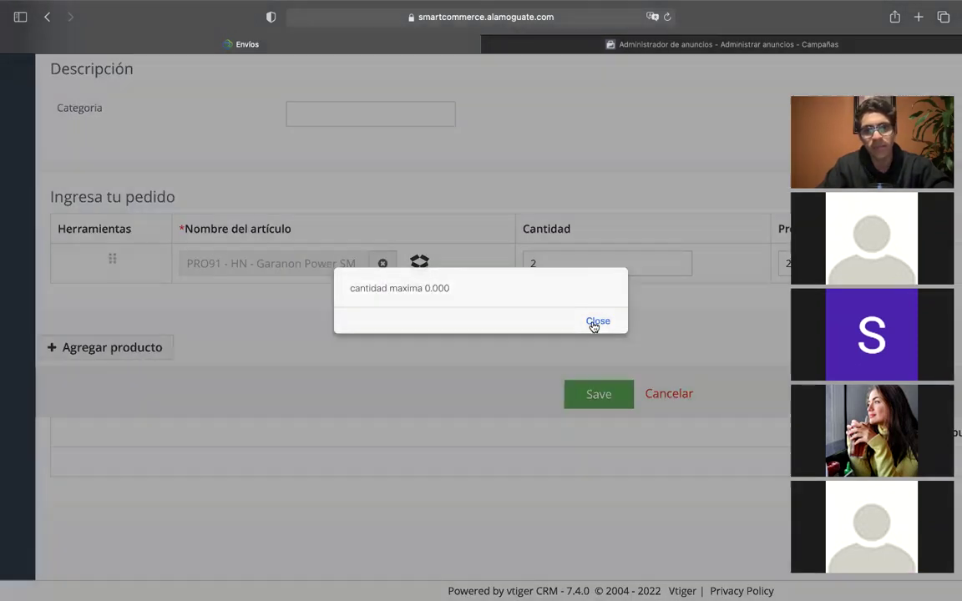
left_click(597, 321)
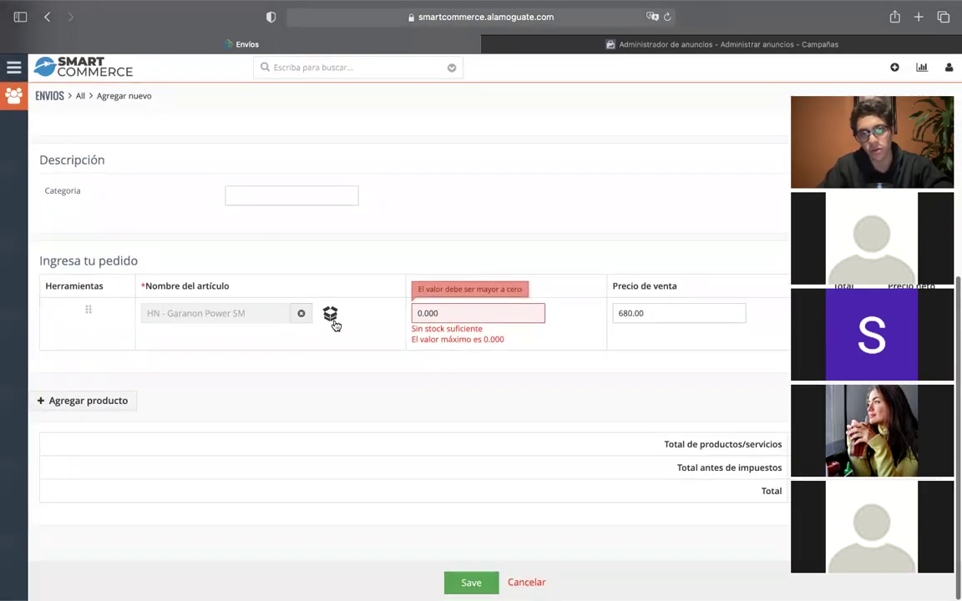
Replace the out-of-stock item, trying Riñones e Higado MR, and settle on HN - Spartan.
left_click(301, 321)
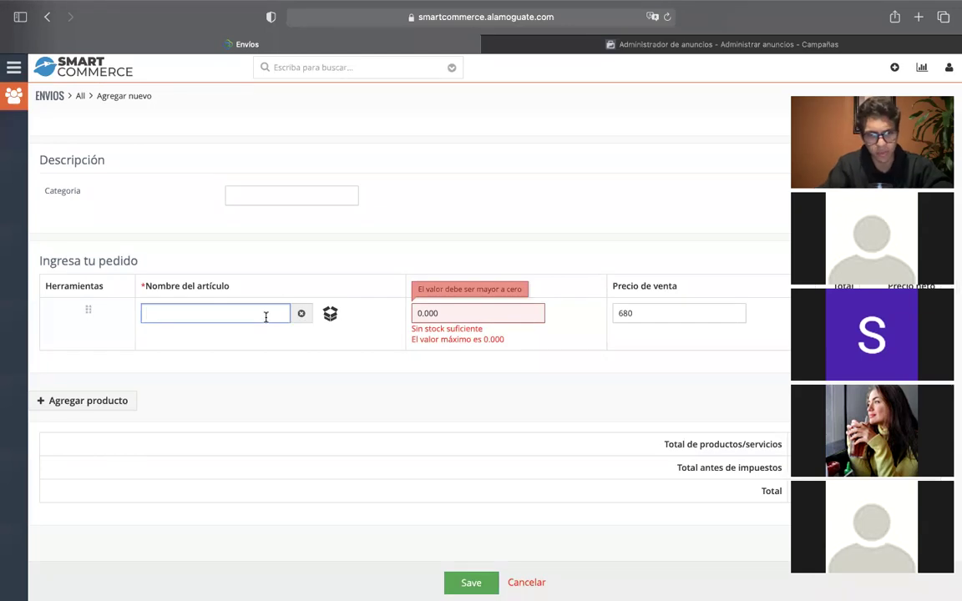
type("higado")
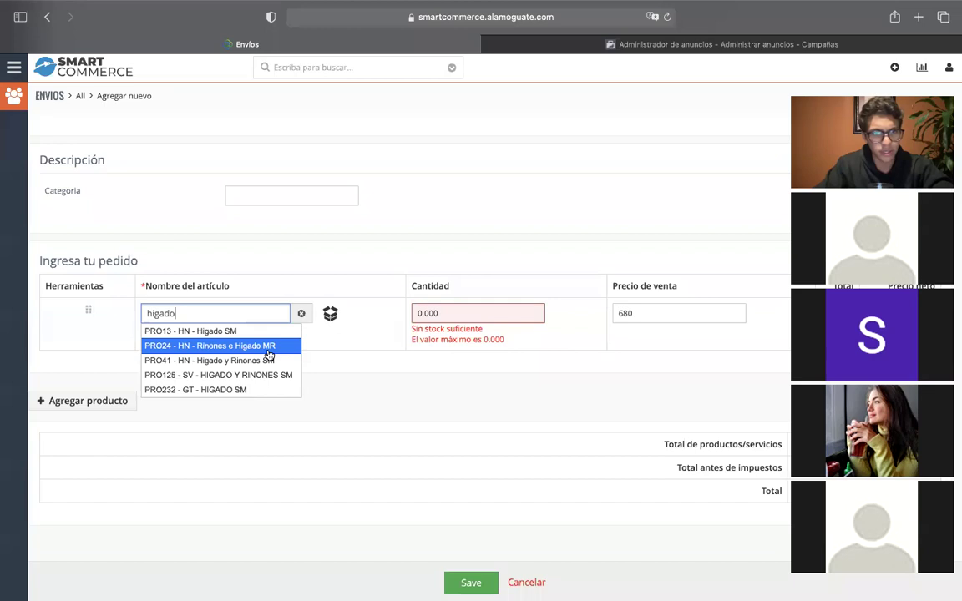
left_click(263, 346)
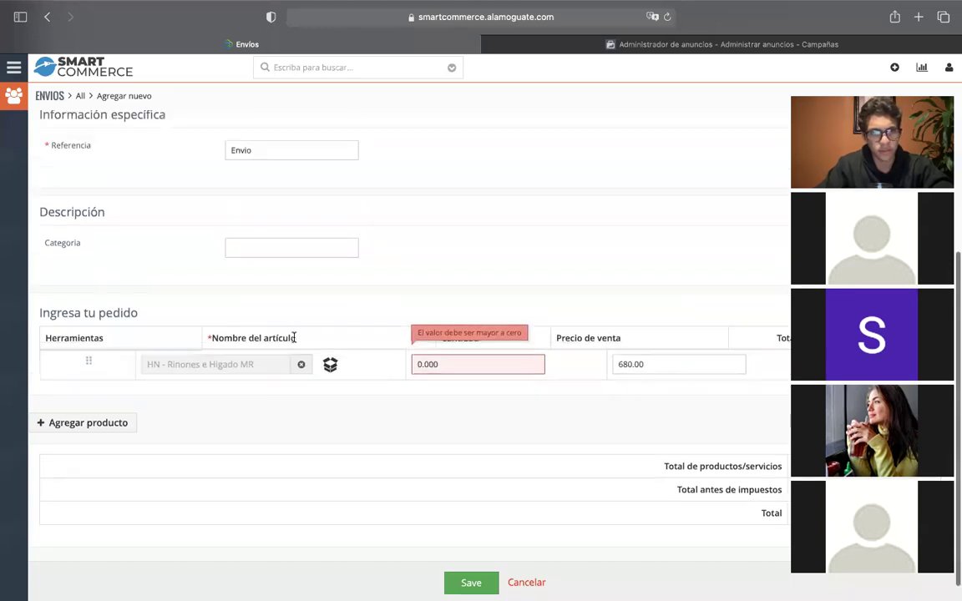
left_click(302, 364)
type("sparta")
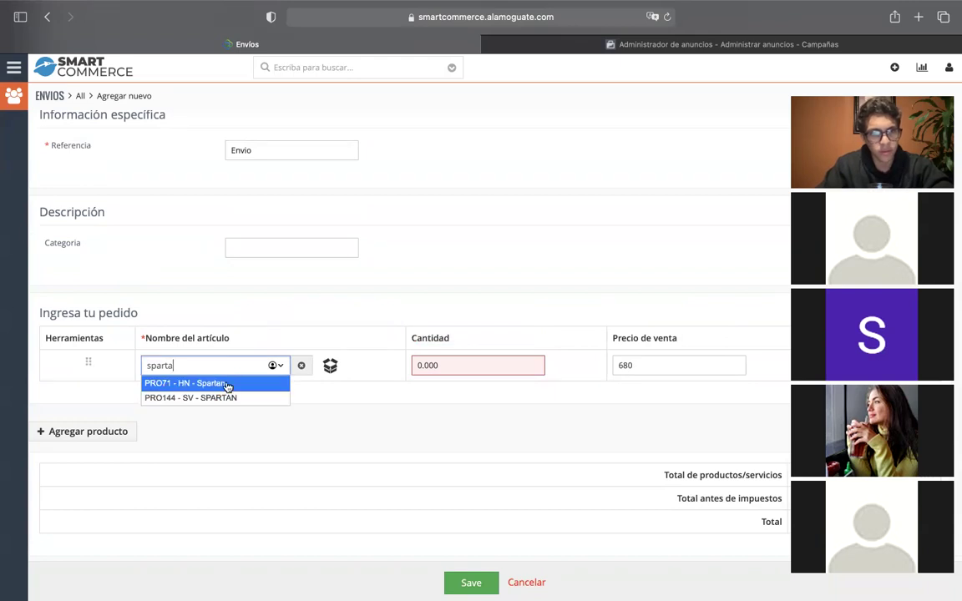
left_click(224, 384)
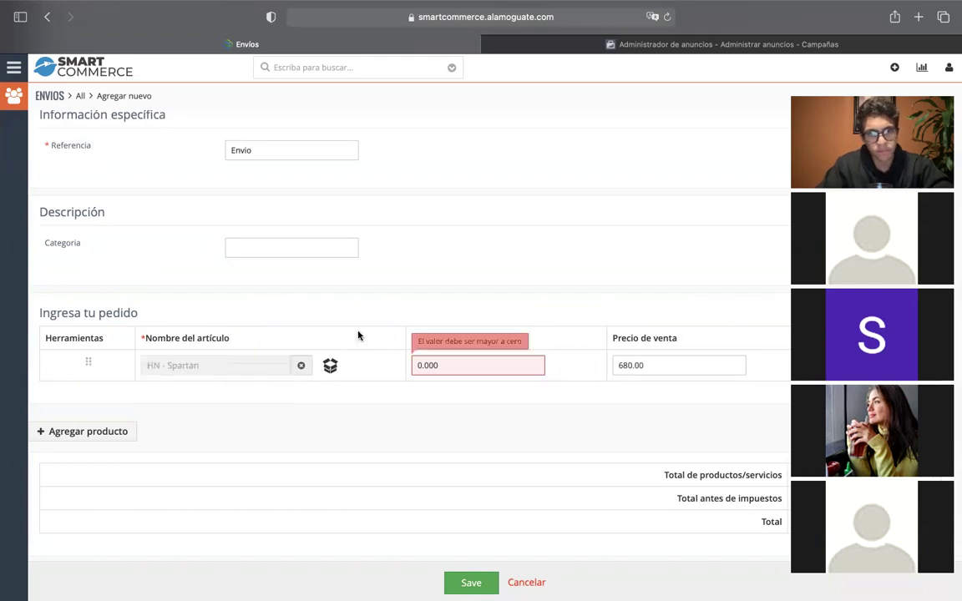
Set the HN - Spartan line's quantity to 2.
left_click(524, 365)
key("BackSpace")
type("2")
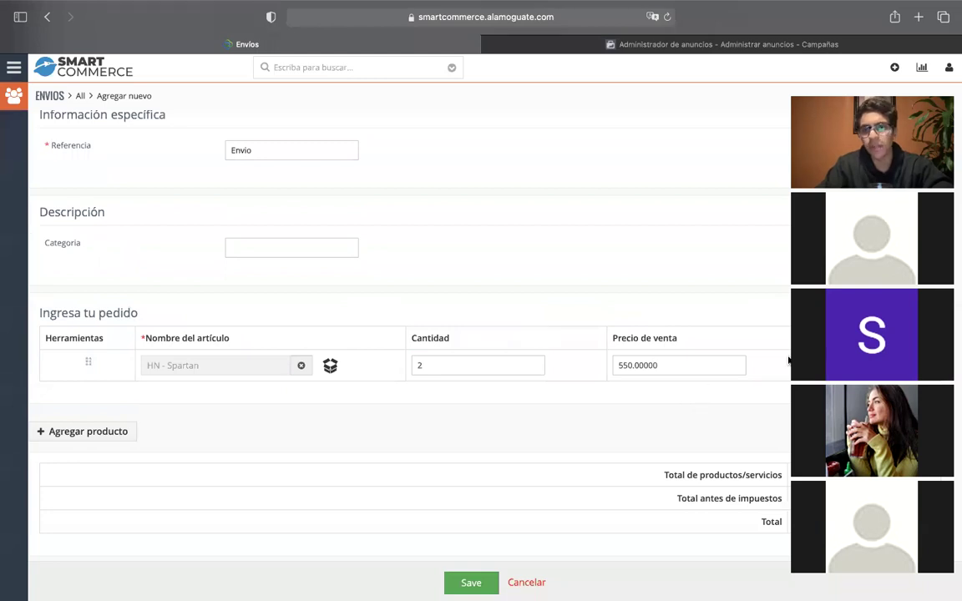
scroll(668, 467, "down", 1)
Save the Envío, review its detail page, and open the Envíos list showing it on top.
left_click(469, 582)
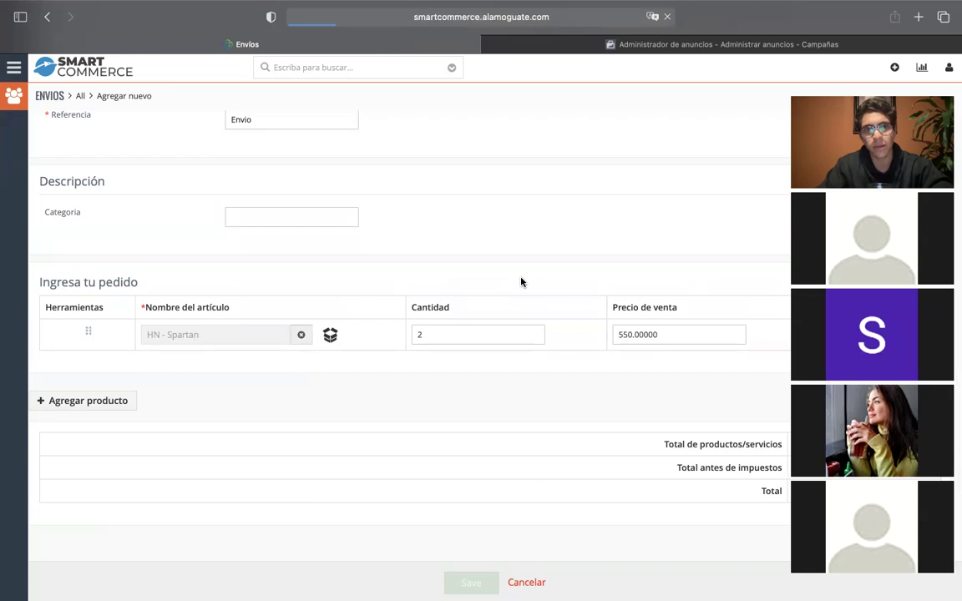
scroll(521, 282, "down", 10)
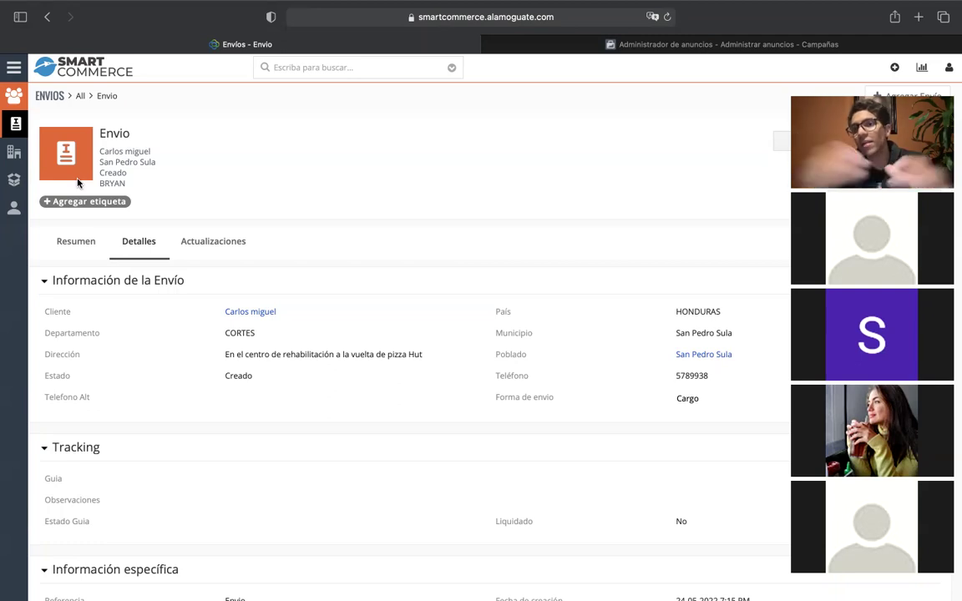
left_click(18, 117)
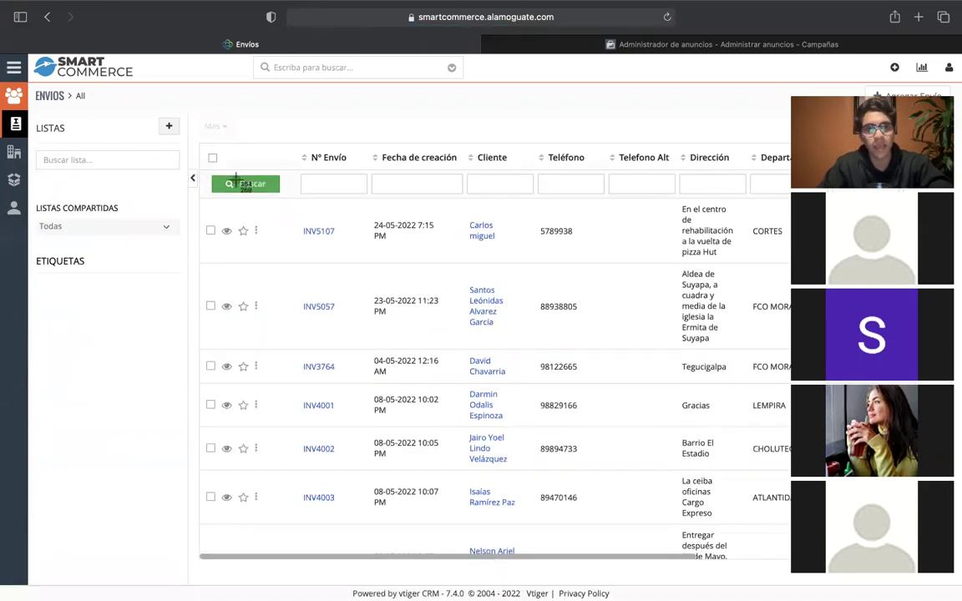
Switch to the 'Administrador de anuncios' tab showing the Facebook Ads Campañas page.
left_click_drag(206, 166, 605, 281)
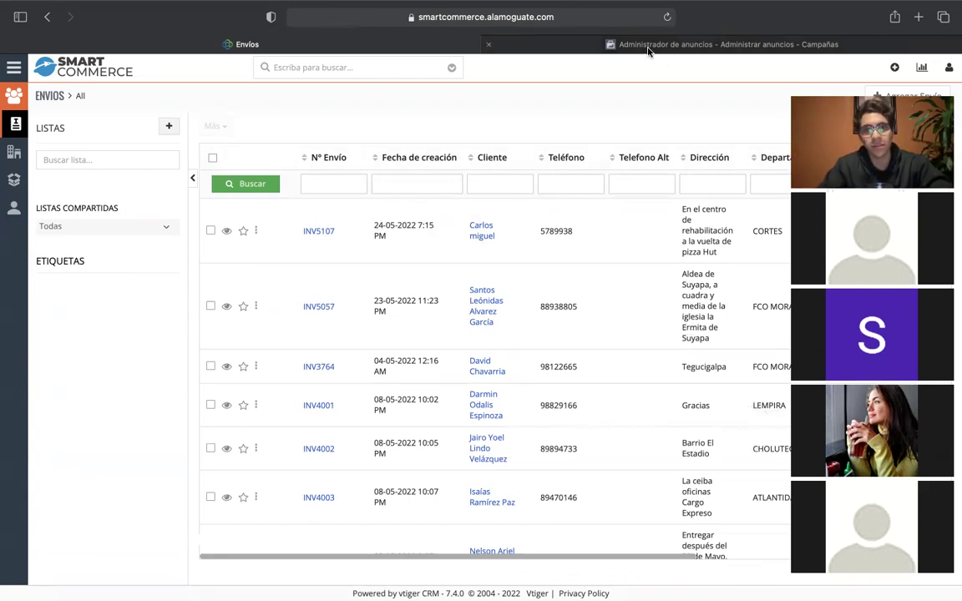
left_click(710, 44)
scroll(542, 332, "left", 5)
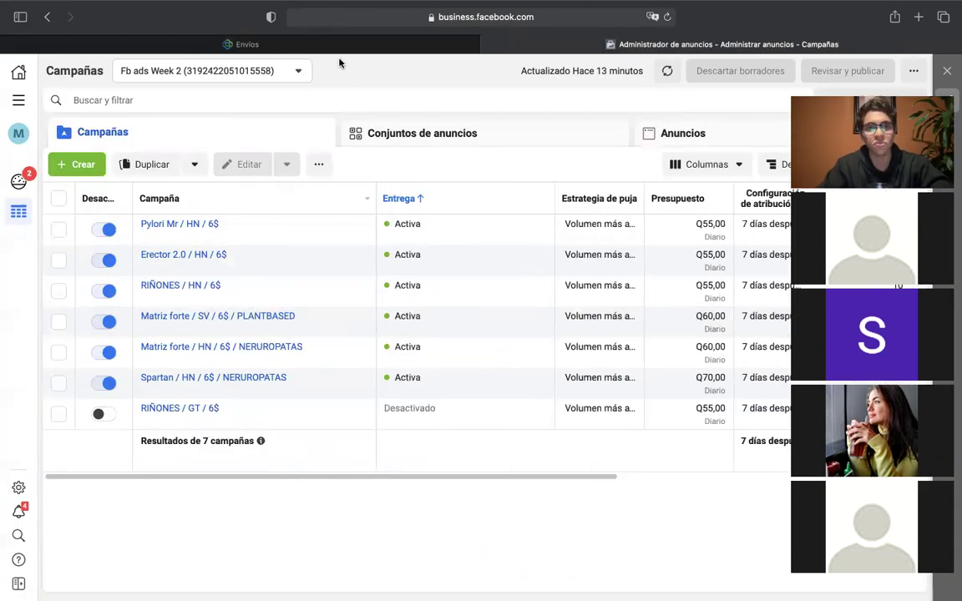
Return to the Smart Commerce Envíos browser tab.
left_click(322, 46)
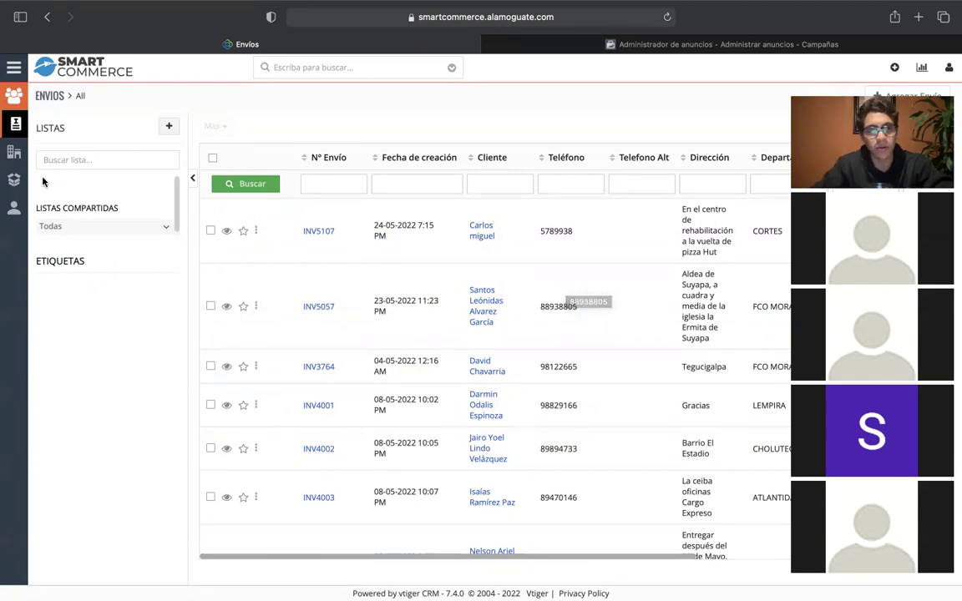
Open the Productos GT stock list and scan stock levels, including GT - PULMS SM and GT - GARAN PWR SM.
left_click(17, 178)
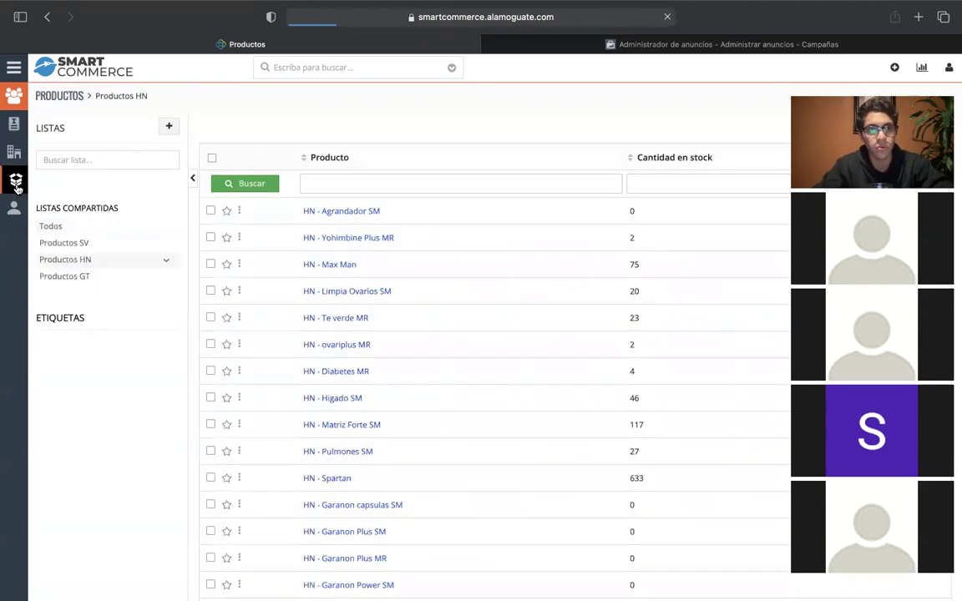
left_click(94, 276)
scroll(341, 273, "down", 5)
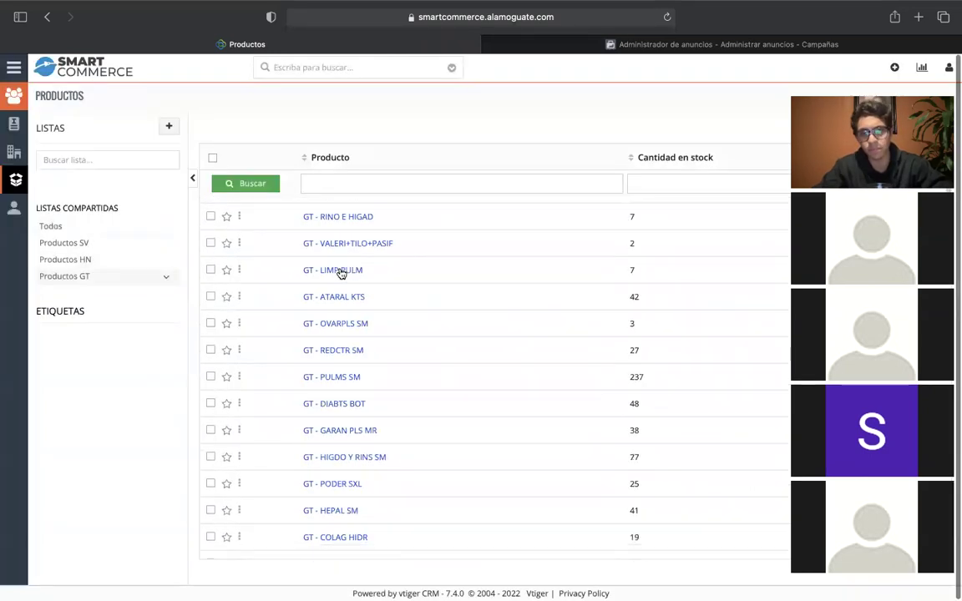
scroll(451, 306, "up", 2)
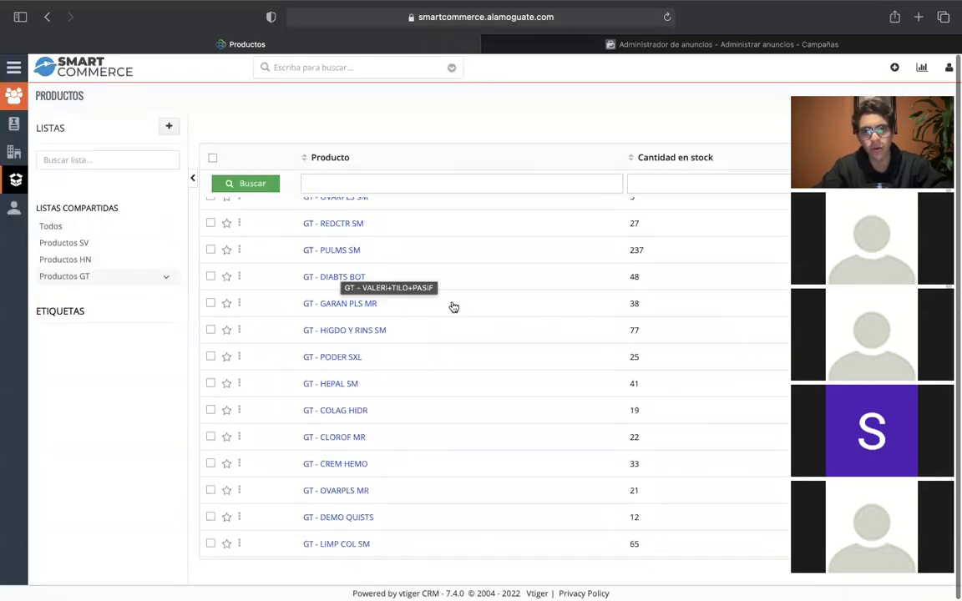
triple_click(643, 253)
scroll(536, 320, "down", 5)
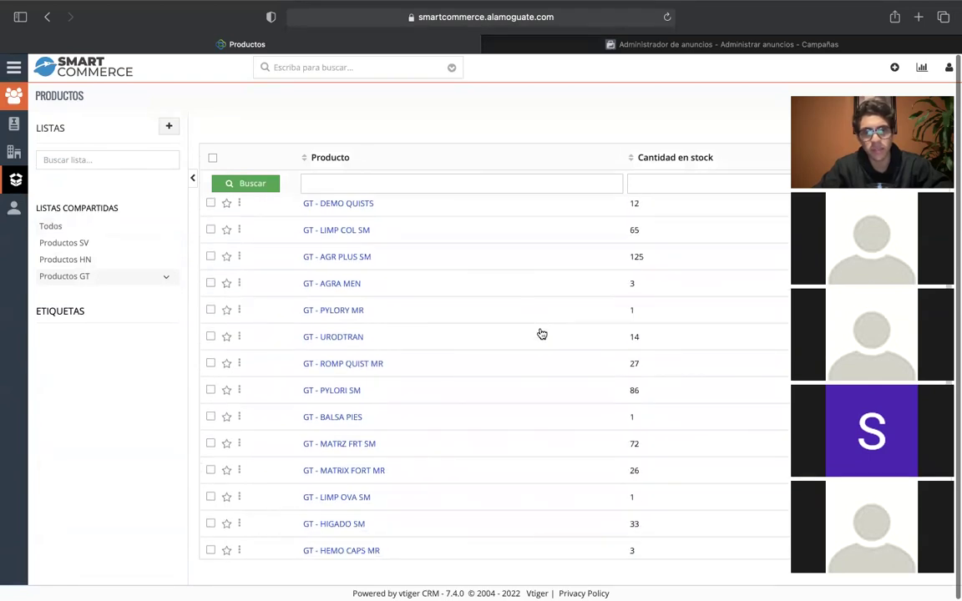
scroll(618, 434, "down", 2)
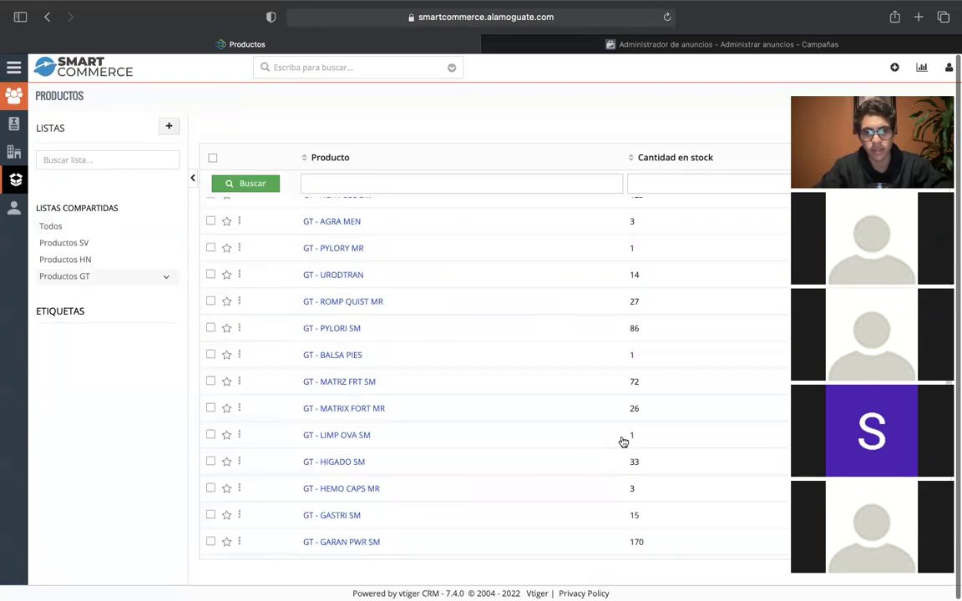
scroll(626, 418, "up", 10)
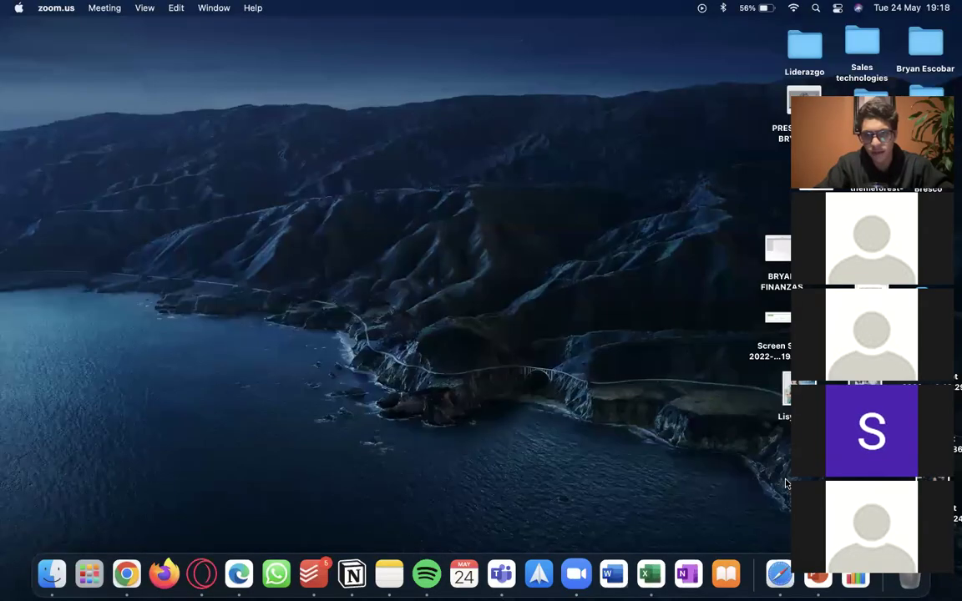
Sign out of Smart Commerce from the user menu via Salir.
key("ctrl+Right")
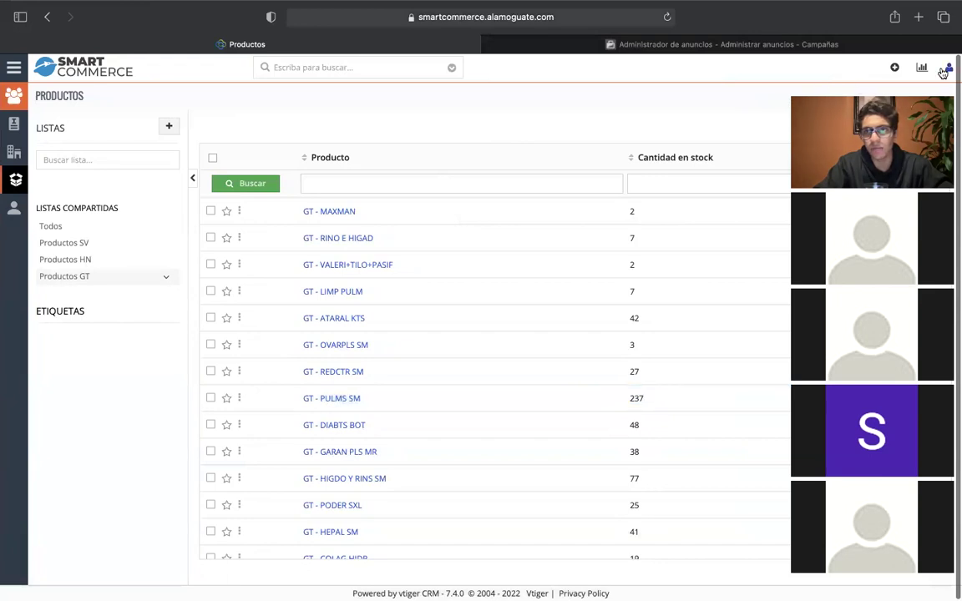
left_click(947, 71)
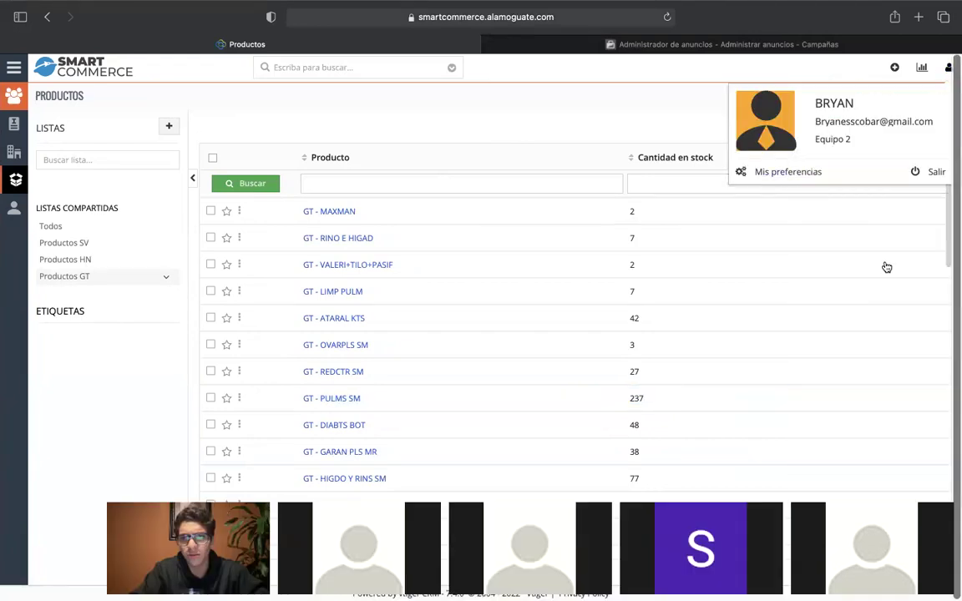
left_click(934, 170)
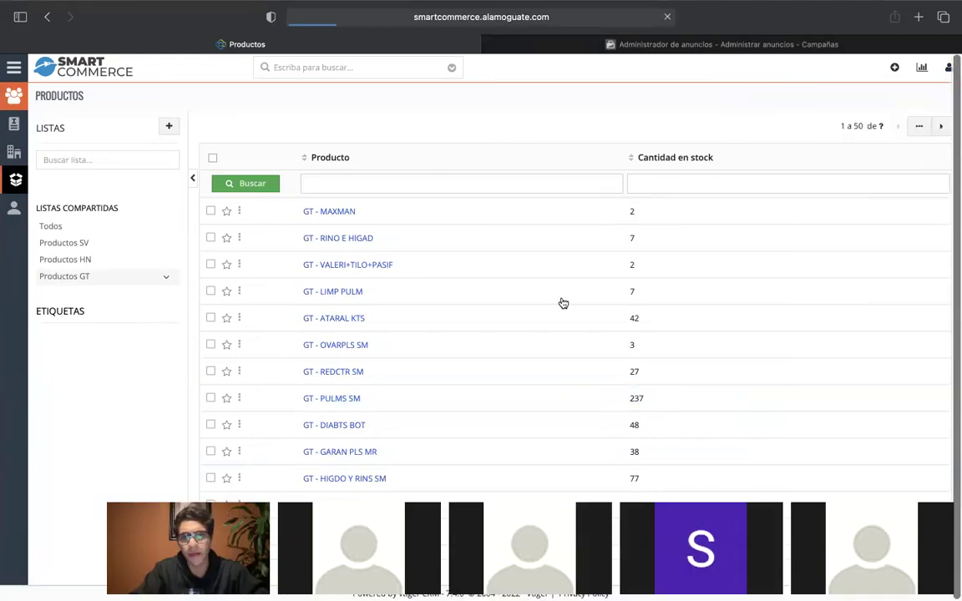
Check the Notes window with the saved access details, then return to the browser login page.
key("ctrl+Up")
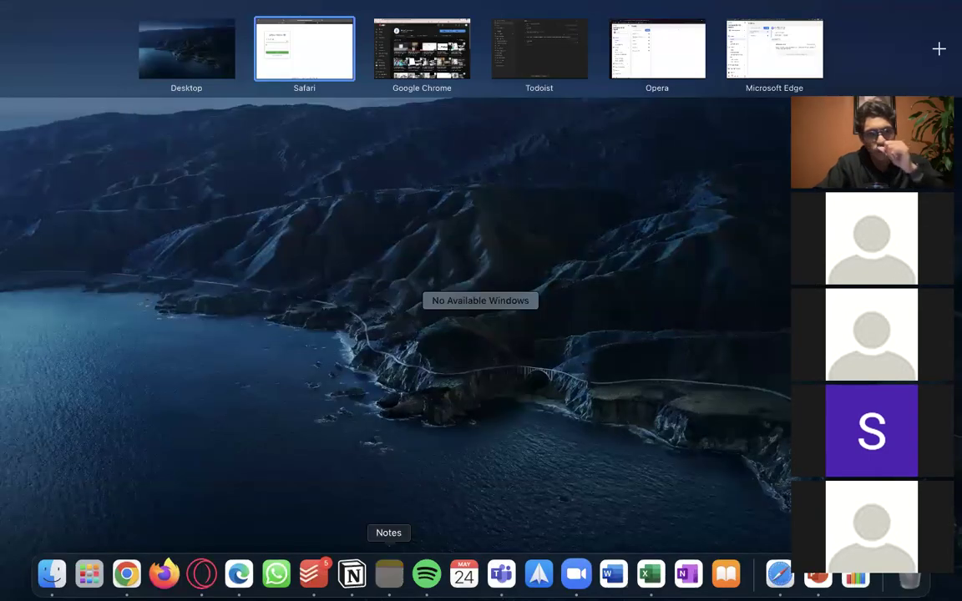
left_click(389, 574)
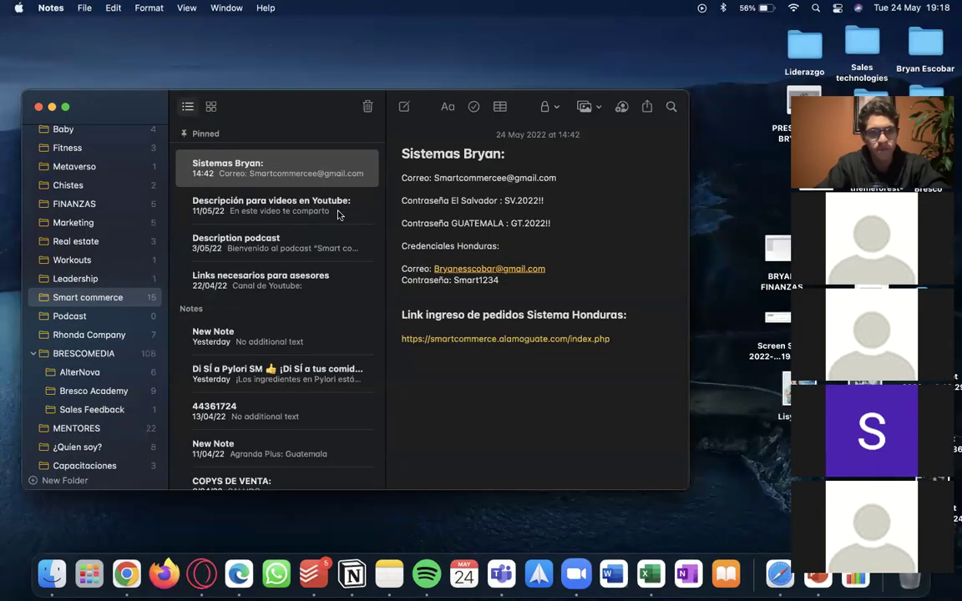
scroll(524, 300, "down", 1)
key("ctrl+Right")
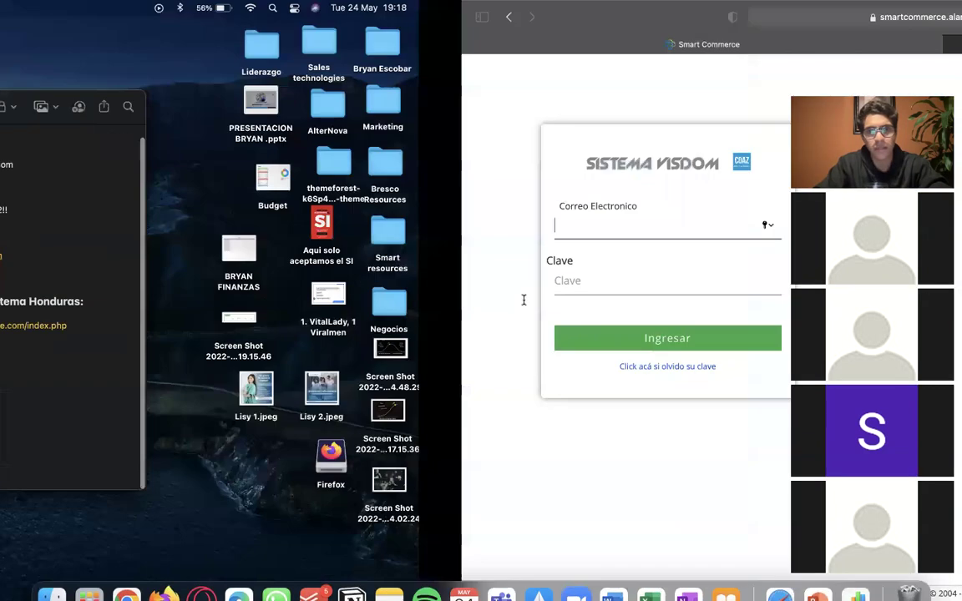